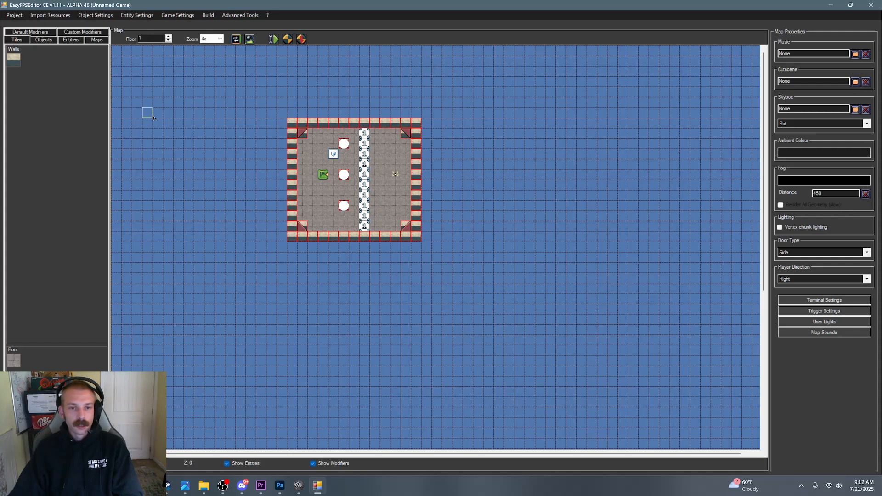
- Add a new weapon named m16 in the weapon settings
left_click(92, 17)
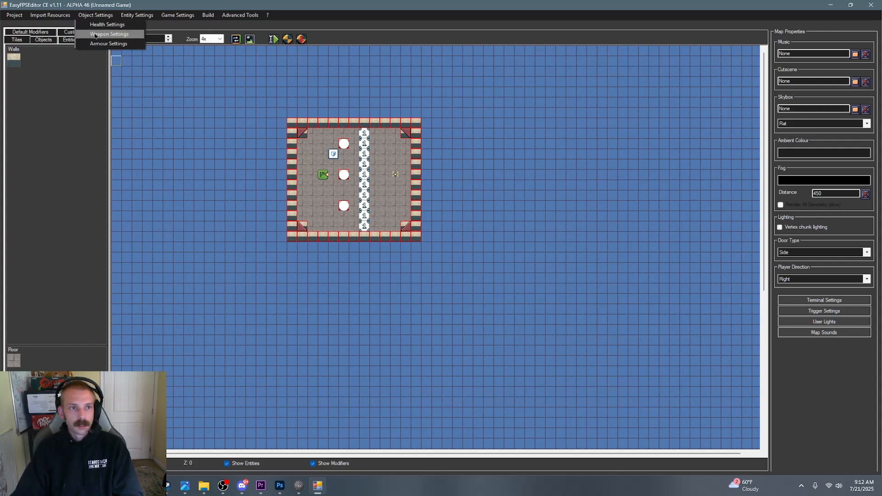
left_click(94, 37)
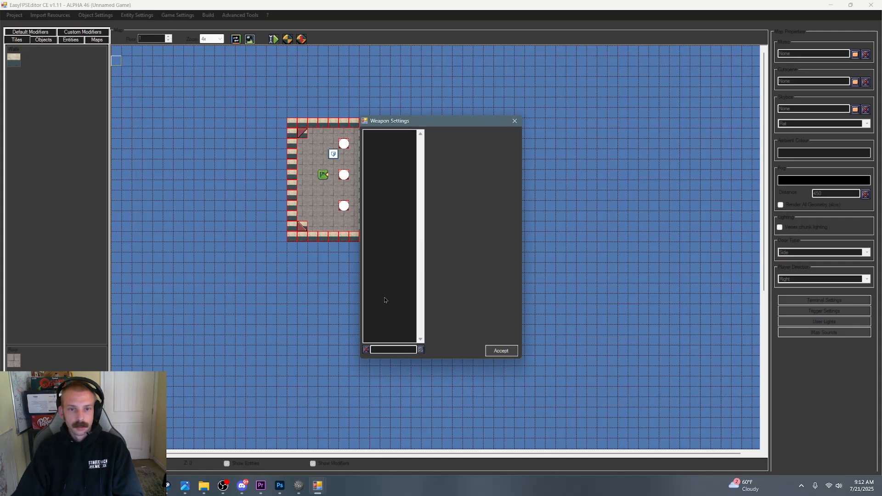
left_click_drag(434, 122, 415, 104)
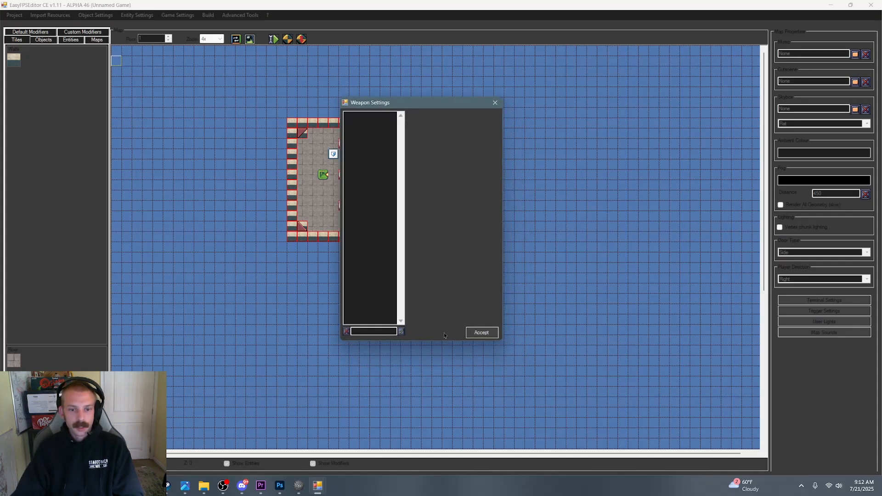
left_click(356, 333)
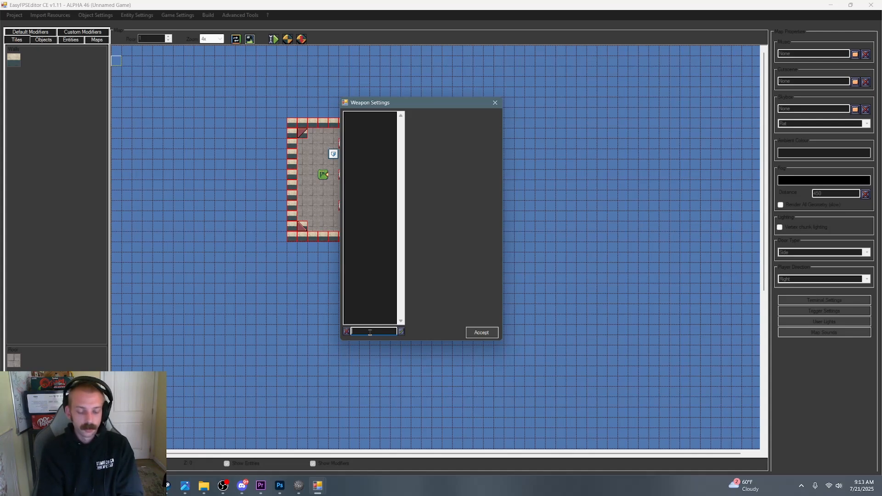
type("16")
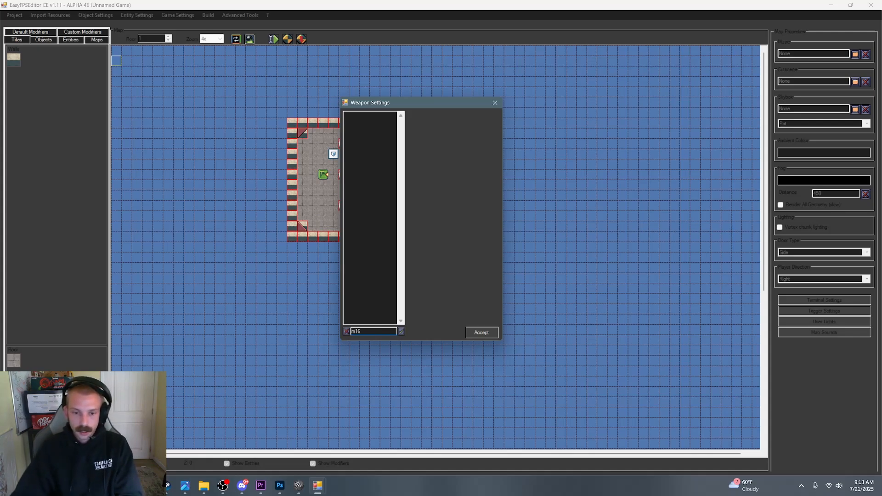
left_click(401, 331)
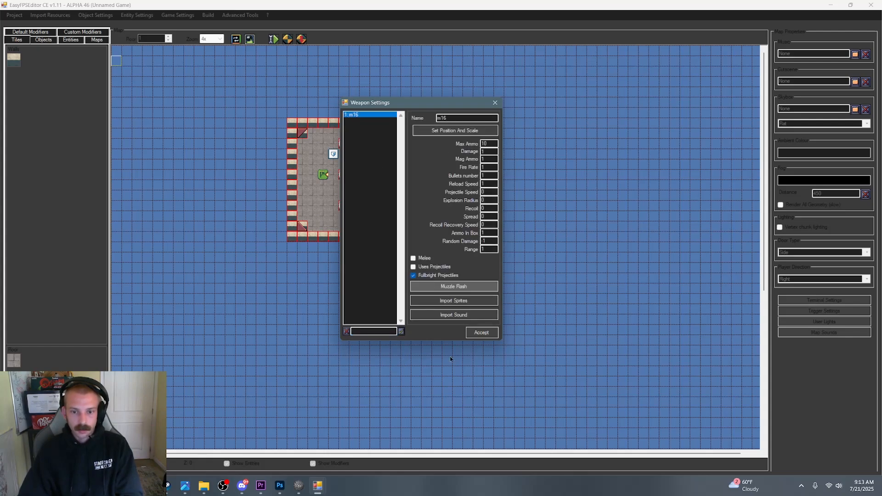
- Set the m16's max ammo to 250, damage to 33 and mag ammo to 25
left_click_drag(424, 104, 373, 85)
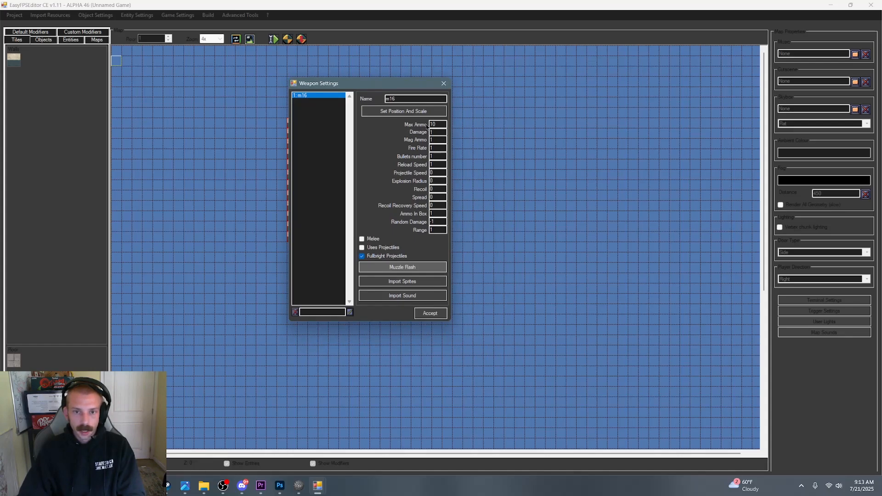
left_click_drag(442, 125, 403, 126)
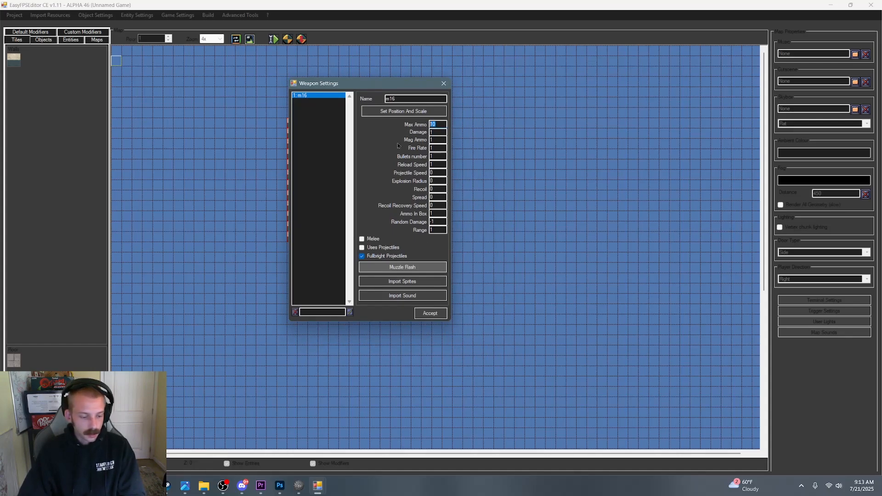
type("2")
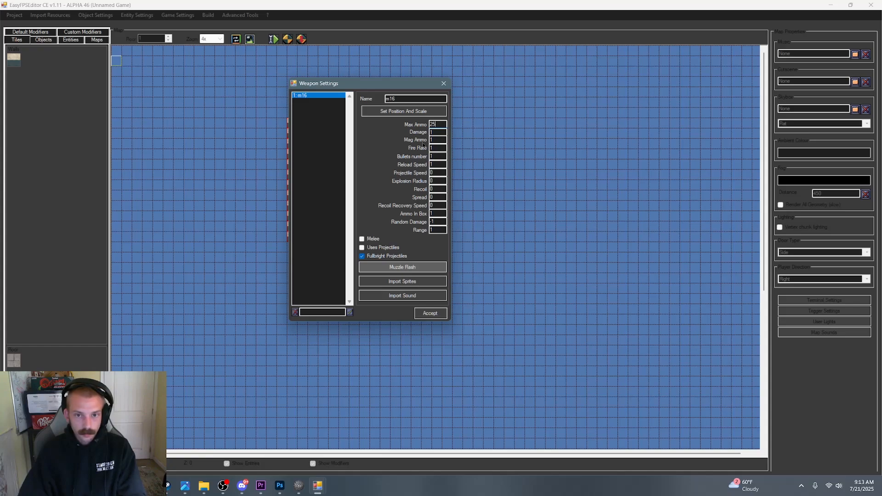
type("5")
key("Tab")
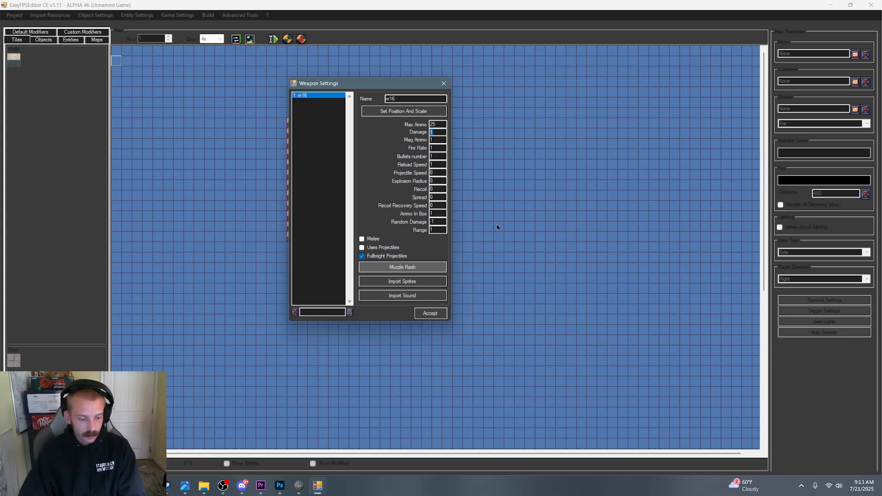
type("33")
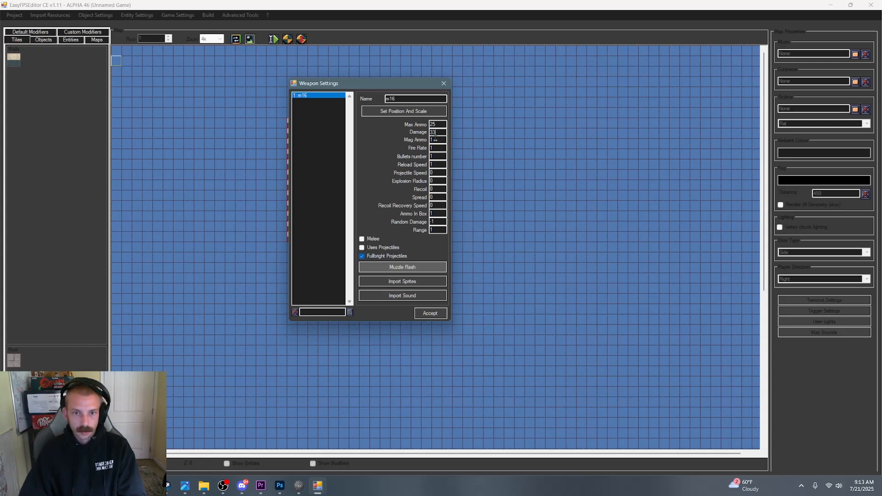
left_click_drag(441, 140, 403, 146)
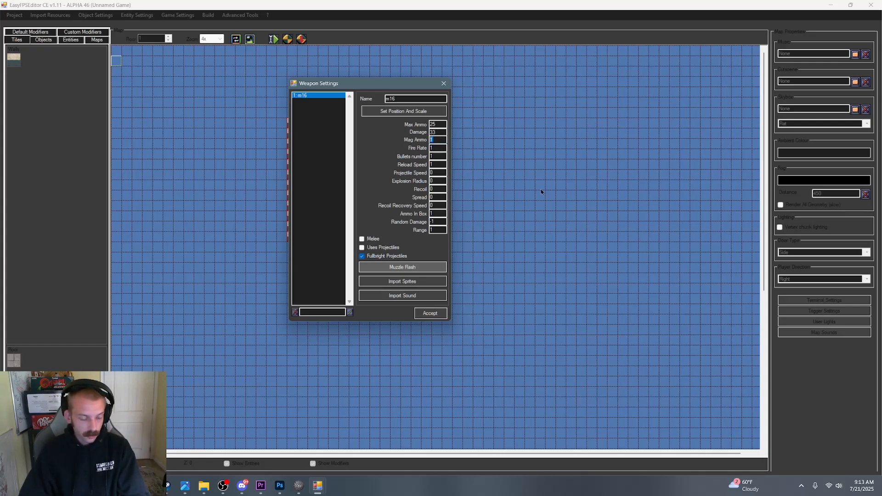
type("25")
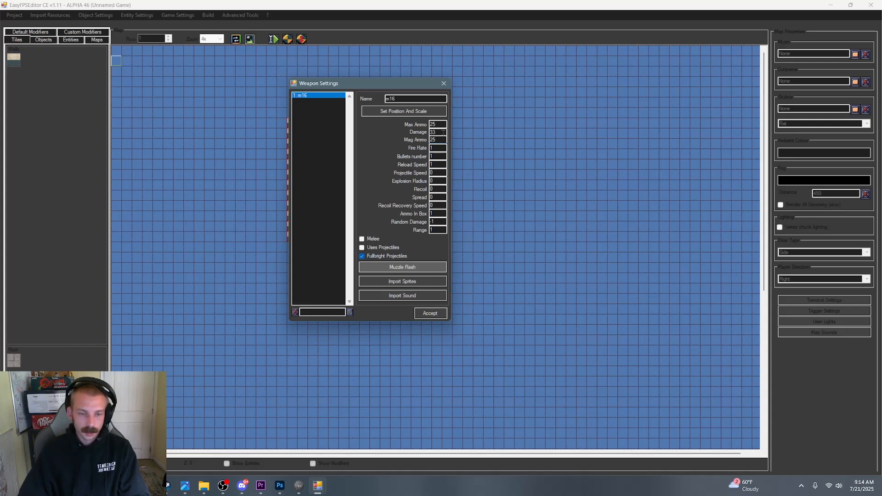
left_click(442, 124)
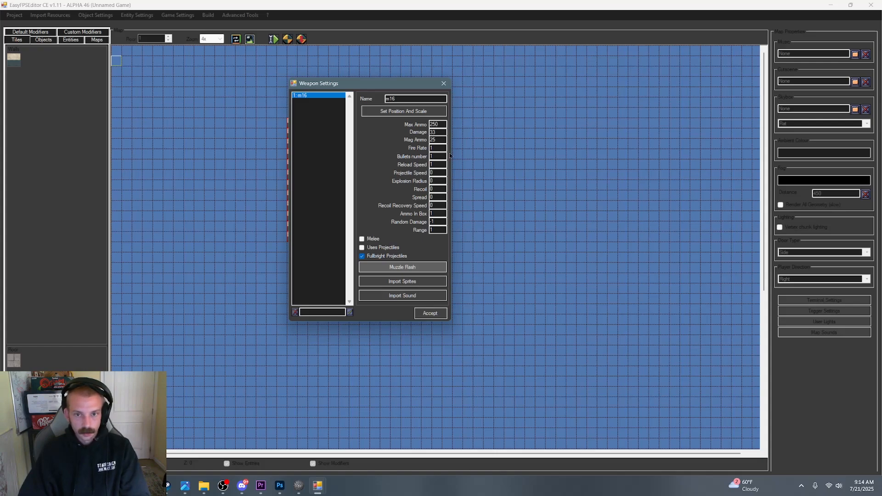
left_click(440, 140)
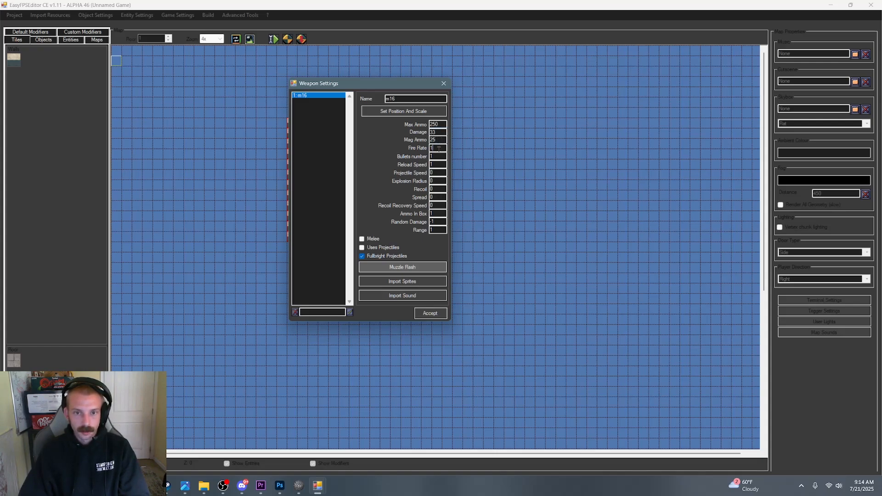
- Set the m16's fire rate to 100 and its reload speed to 33
left_click(438, 148)
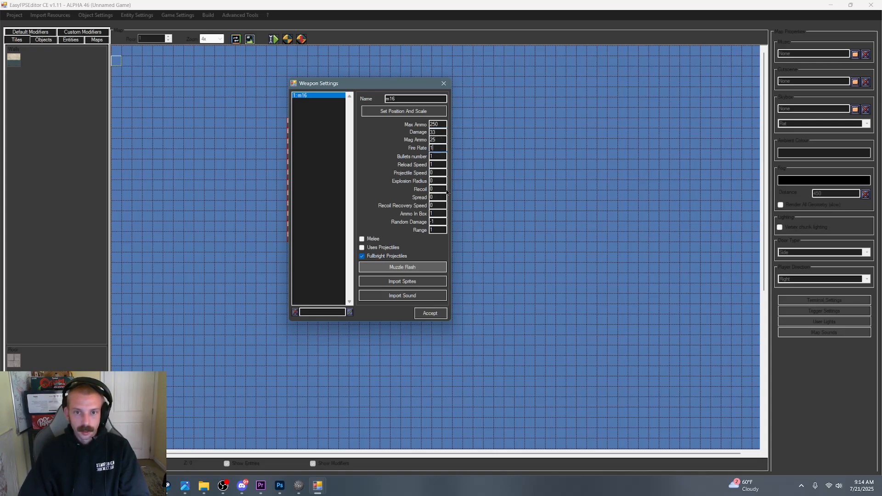
double_click(437, 147)
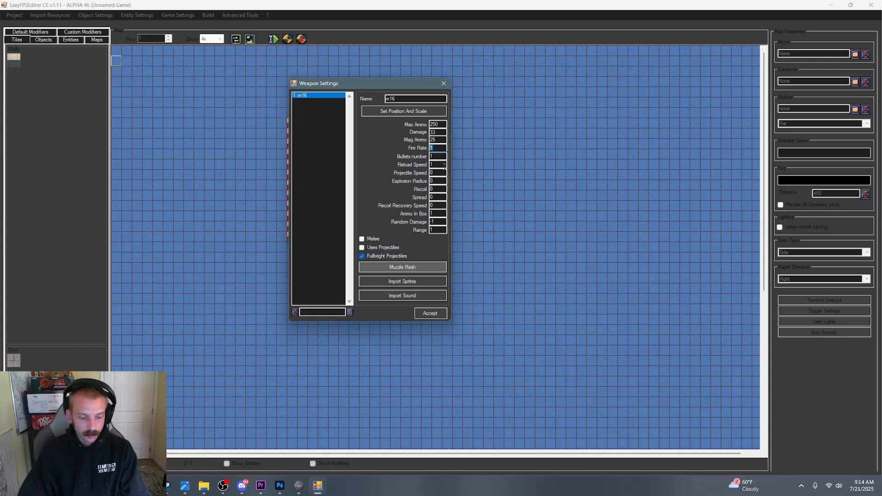
type("1")
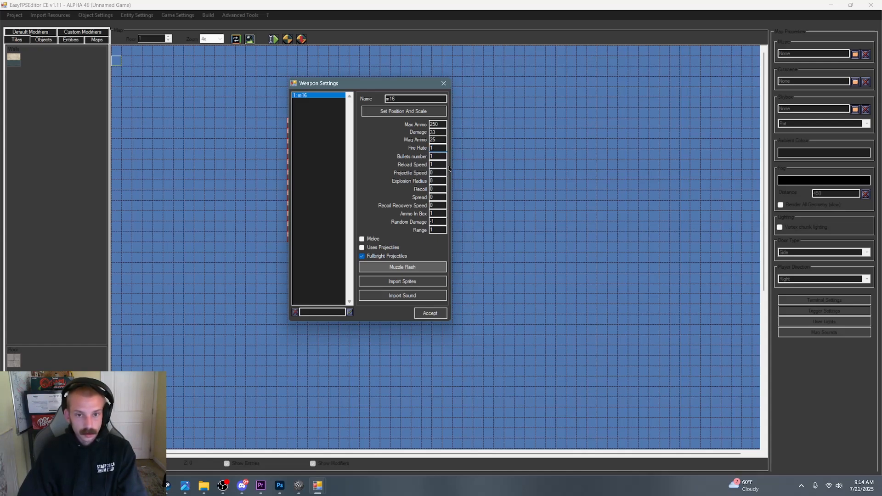
type("00")
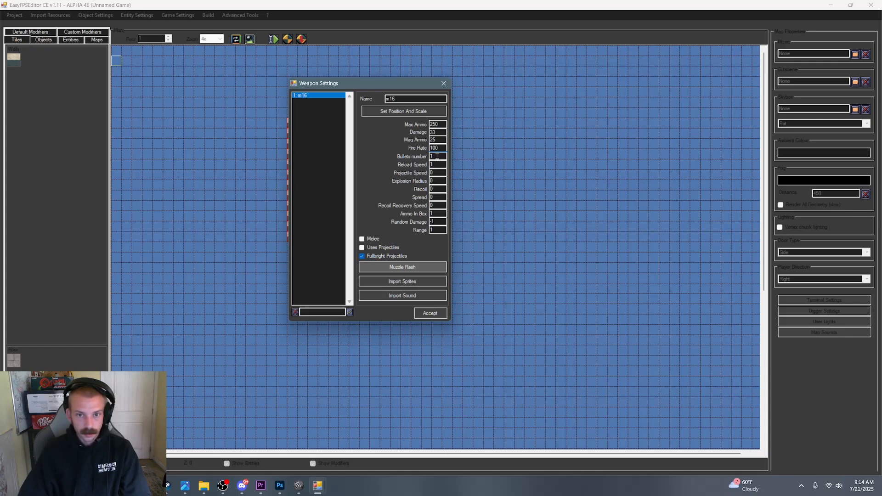
double_click(433, 157)
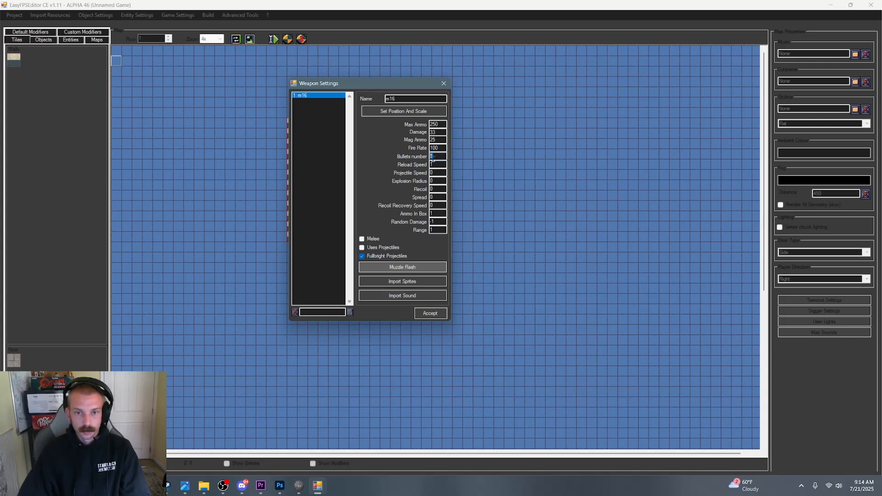
double_click(439, 166)
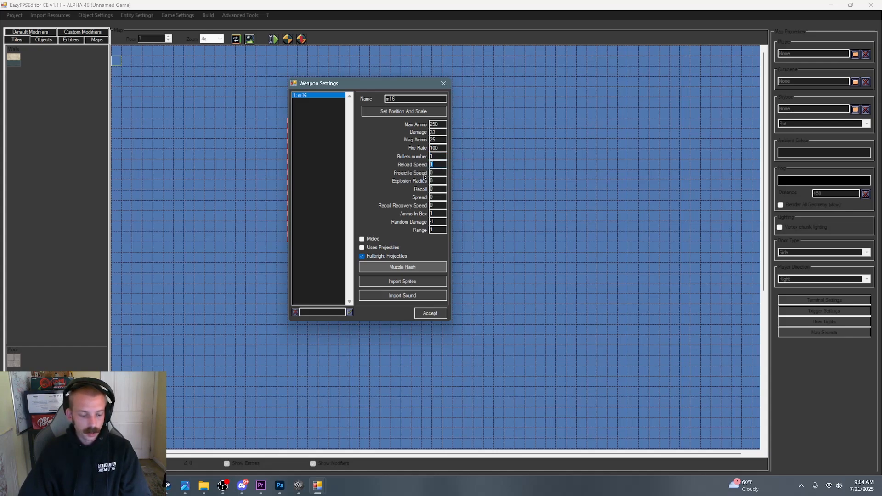
type("33")
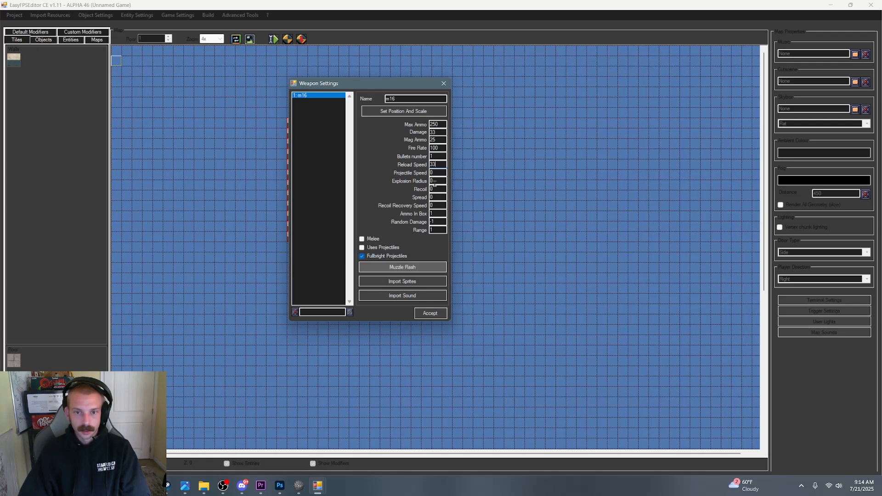
- Disable fullbright projectiles for the m16 and set its spread to 5, recoil to 2 and recoil recovery speed to 4
left_click(363, 258)
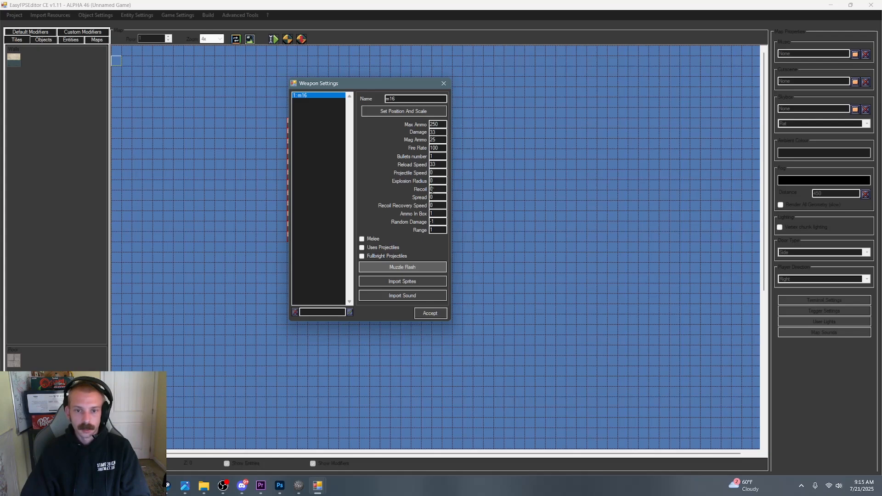
double_click(434, 197)
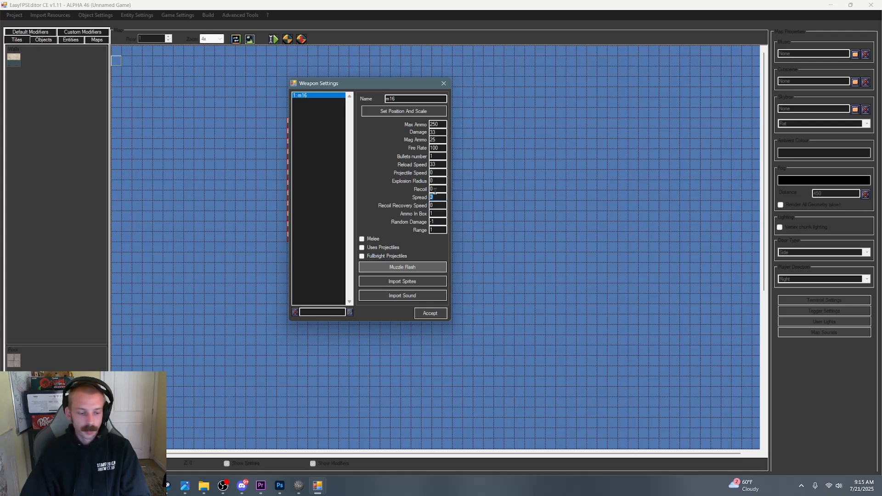
type("5")
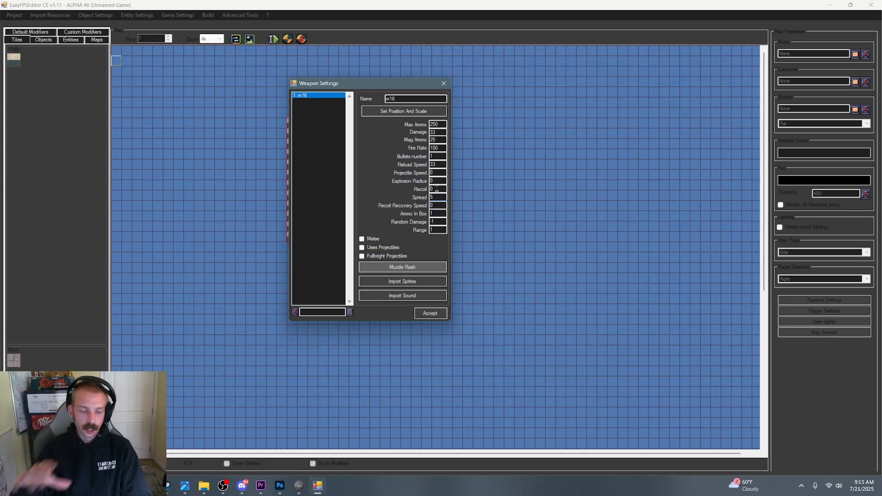
left_click_drag(436, 188, 423, 188)
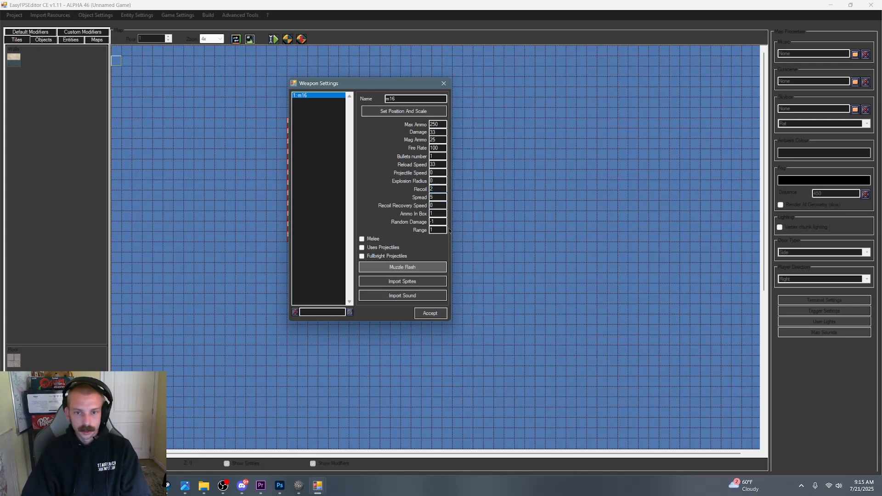
double_click(437, 205)
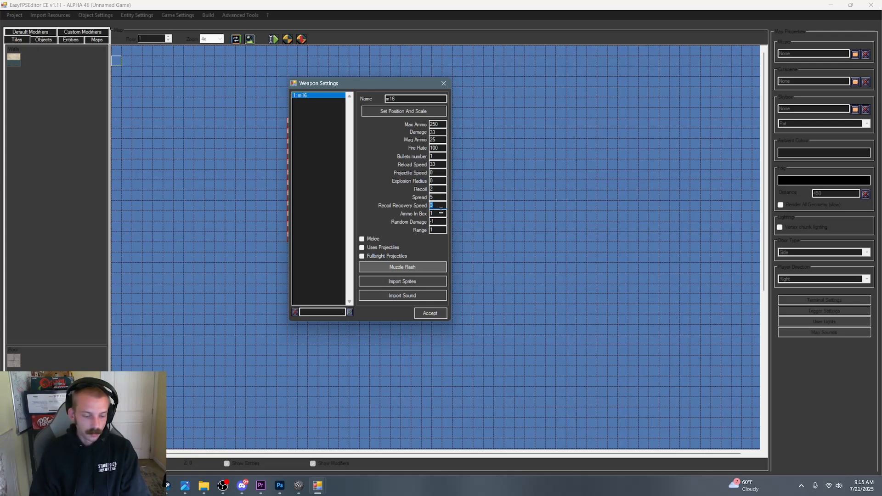
type("4")
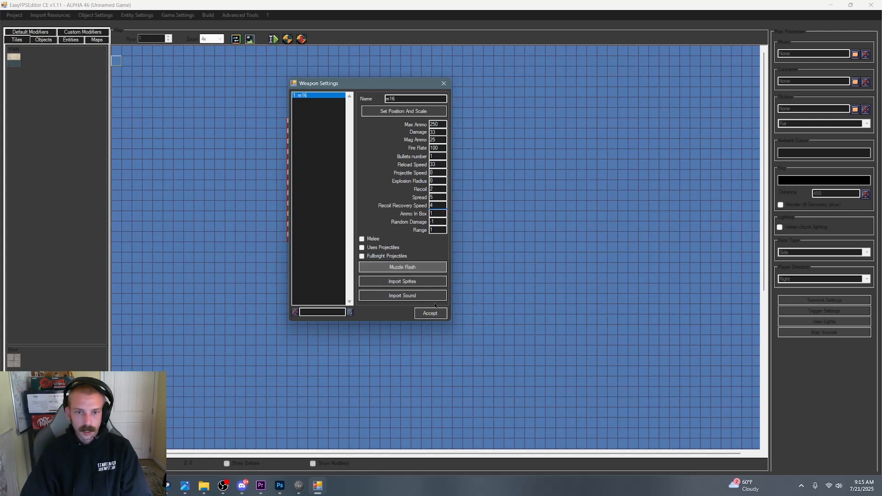
- Open the sprite import settings of the m16 weapon
left_click(398, 282)
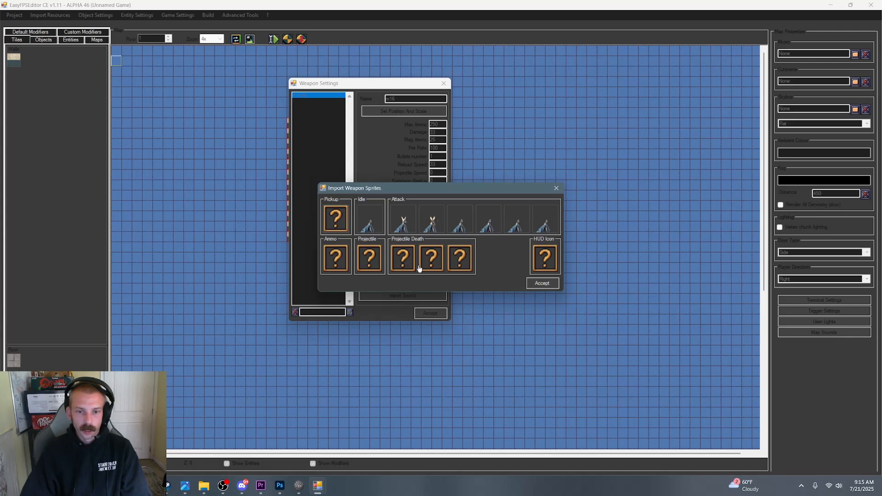
left_click(377, 227)
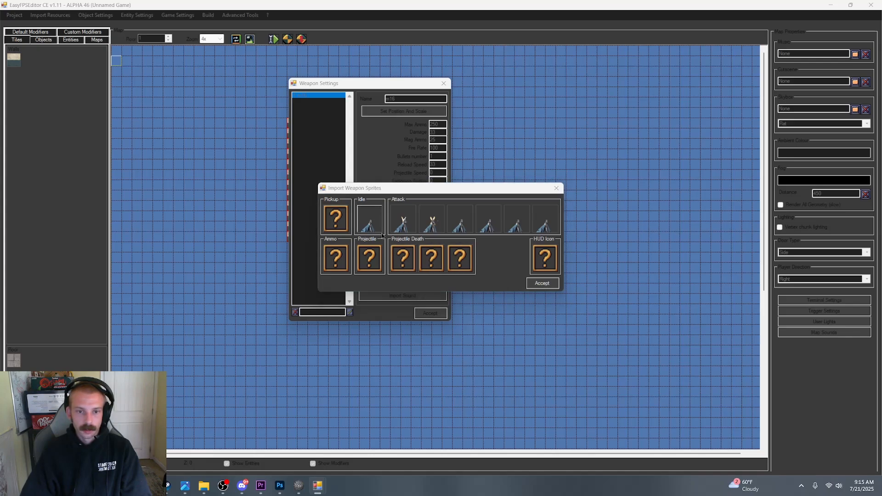
left_click_drag(467, 201, 344, 107)
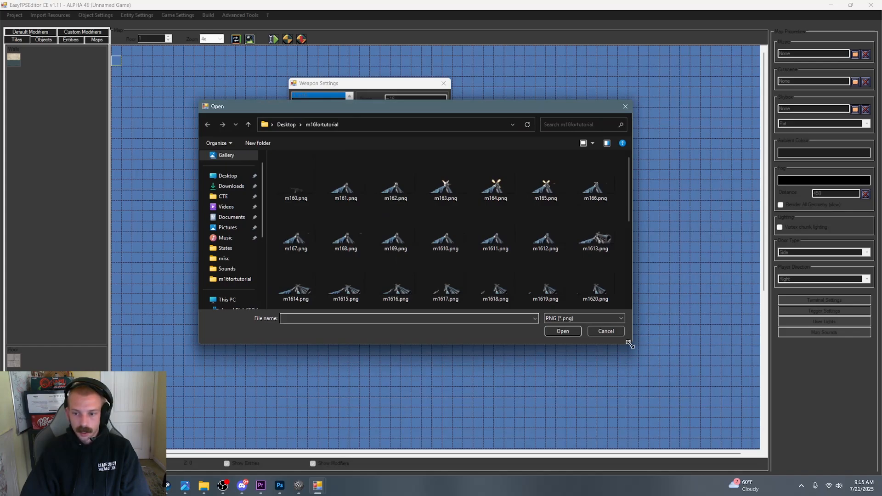
left_click_drag(629, 342, 753, 463)
left_click_drag(431, 108, 386, 60)
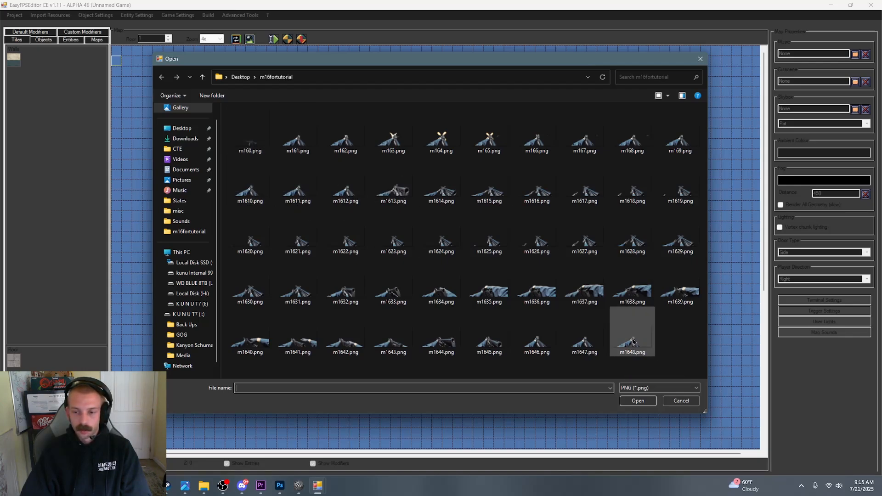
left_click(251, 154)
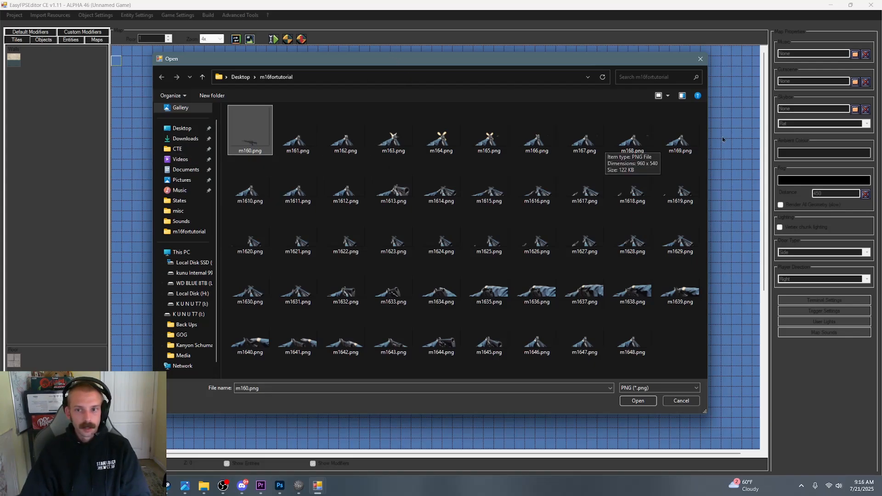
left_click(700, 58)
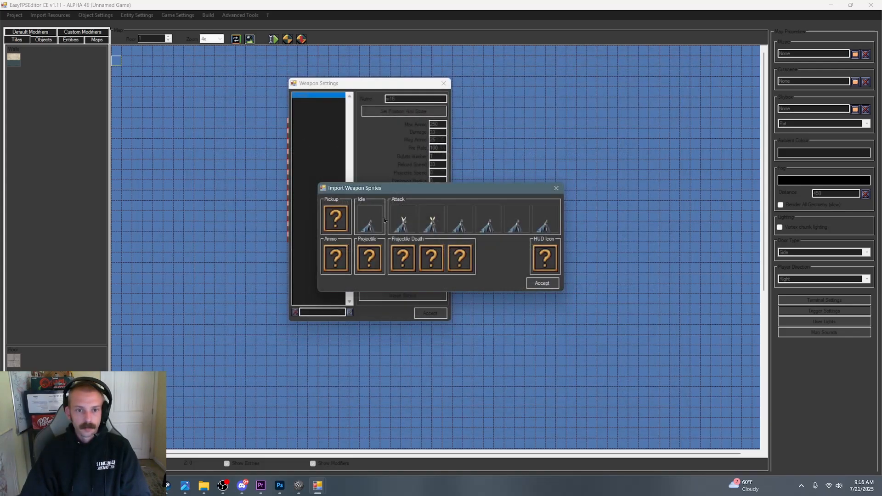
- Import m160.png from the m16fortutorial folder as the weapon's pickup sprite
left_click(340, 223)
double_click(244, 131)
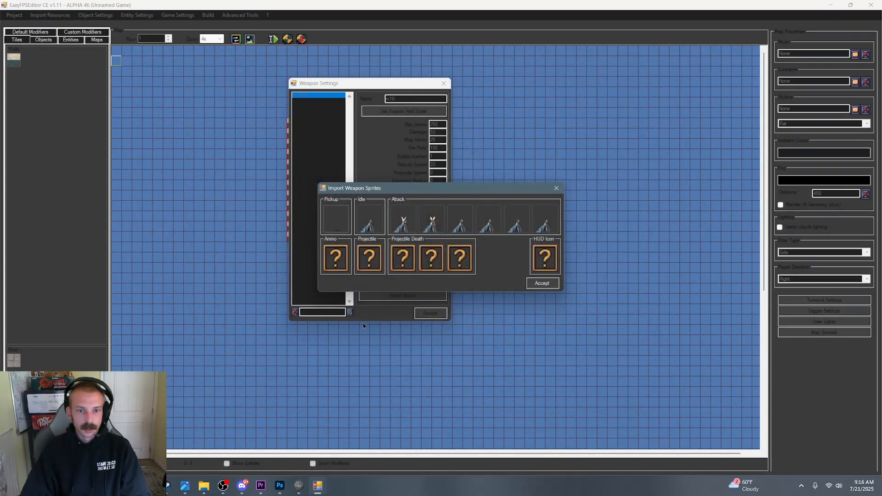
- Import m161.png as the m16's idle sprite and m163.png, m165.png and m167.png as its first three attack sprites
left_click(369, 220)
double_click(295, 138)
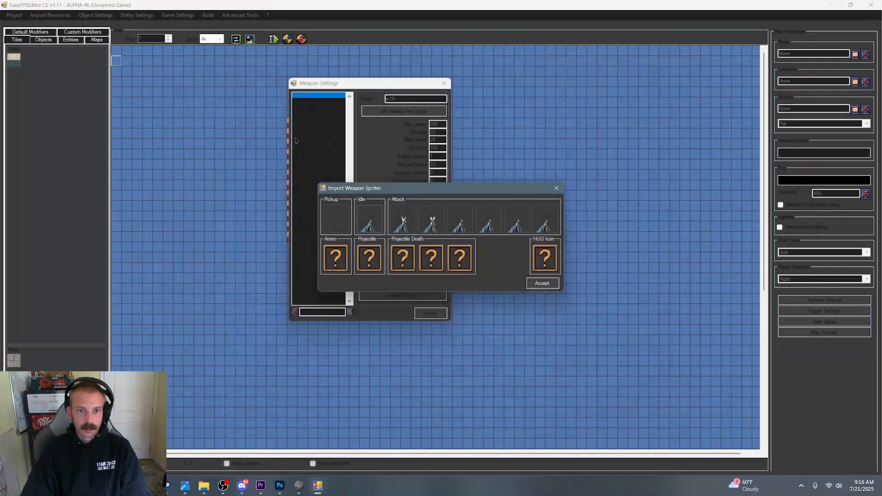
left_click(403, 220)
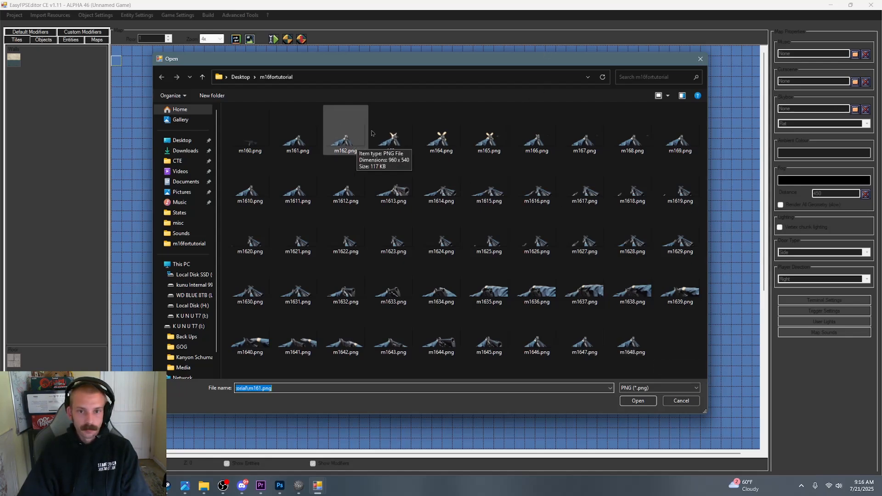
double_click(395, 140)
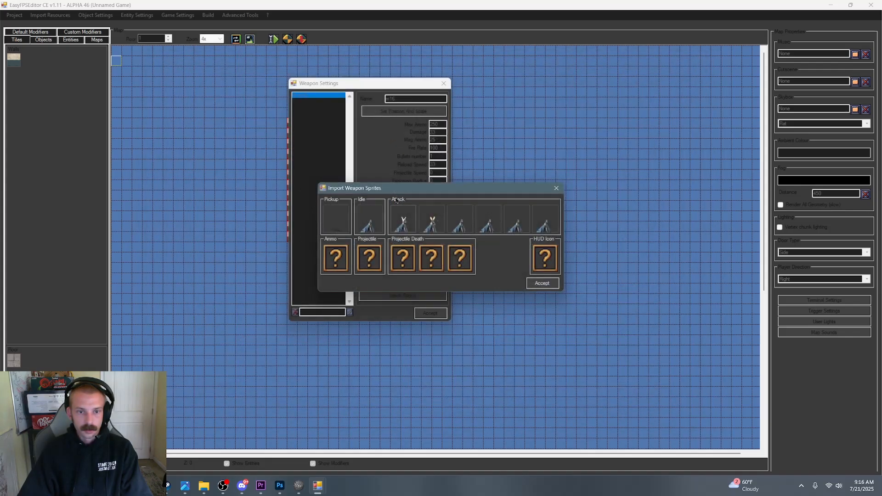
left_click(432, 226)
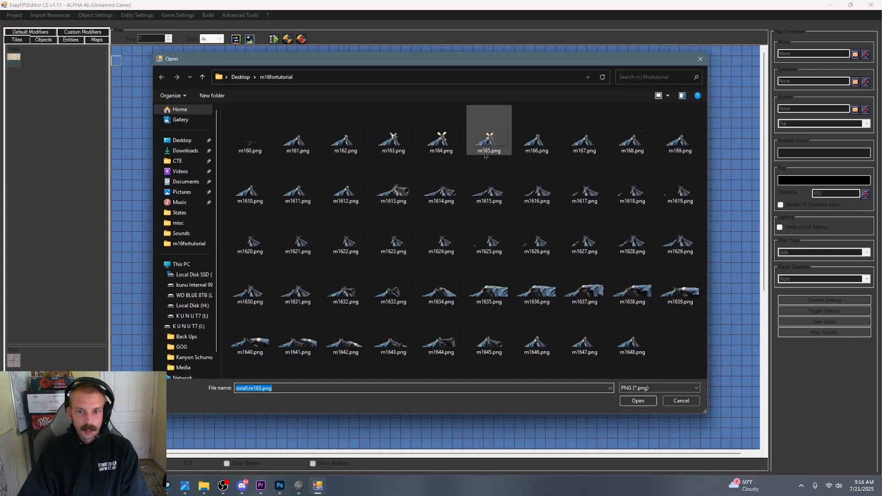
double_click(488, 139)
left_click(470, 227)
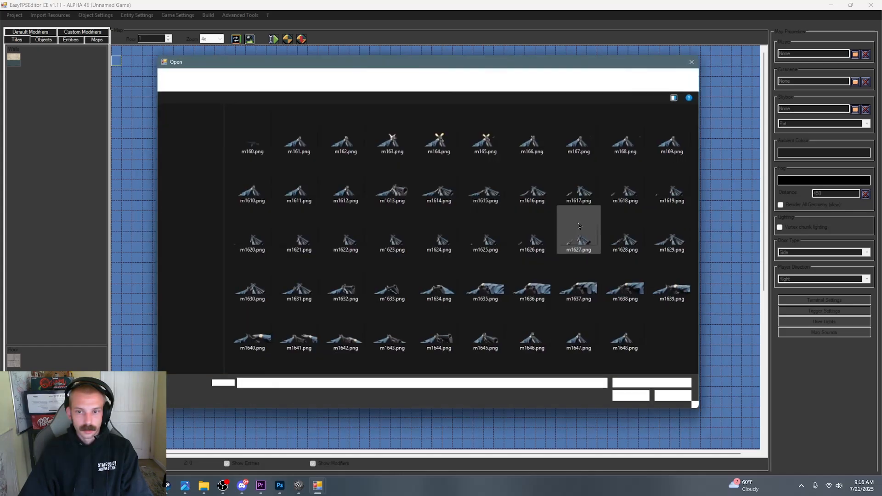
double_click(585, 140)
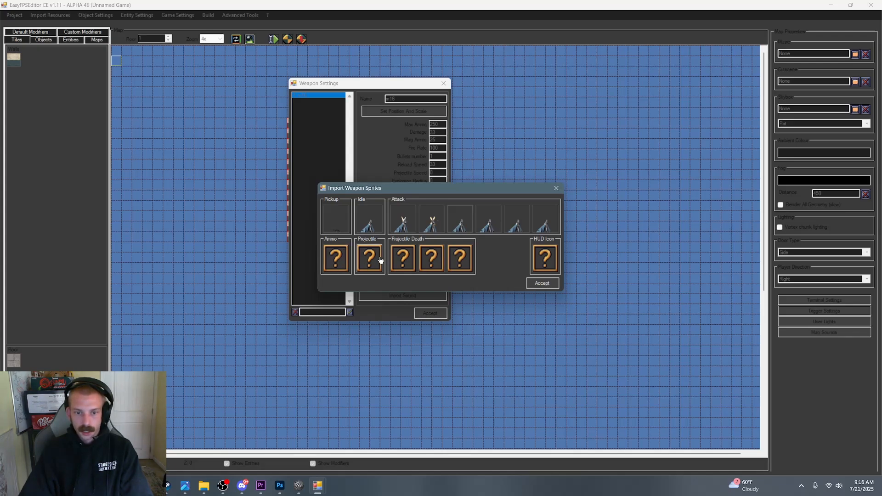
- Import an ammo sprite from the Call The Exterminator Assets folder on the WD BLUE 8TB drive and accept the weapon's sprites and settings
left_click(335, 258)
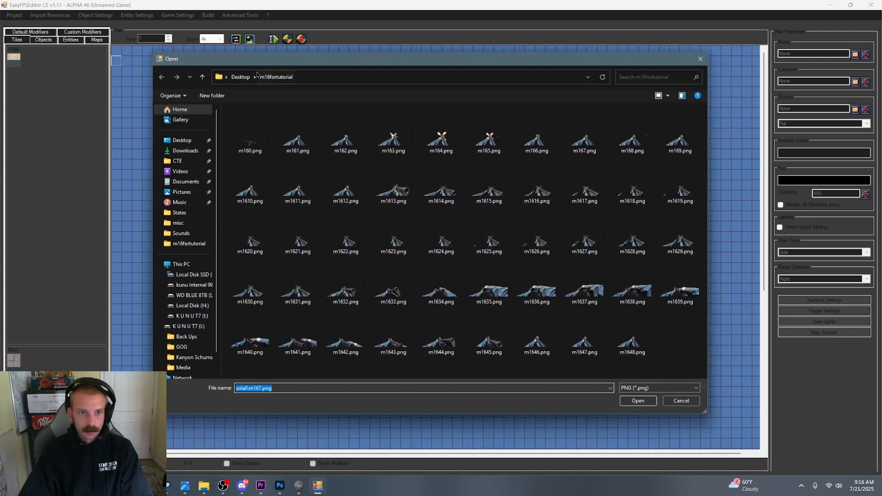
left_click(193, 295)
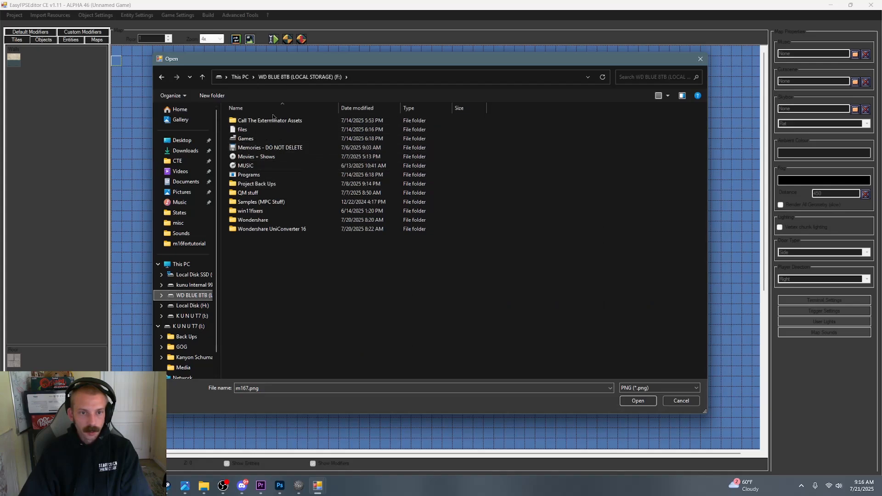
double_click(273, 120)
double_click(276, 138)
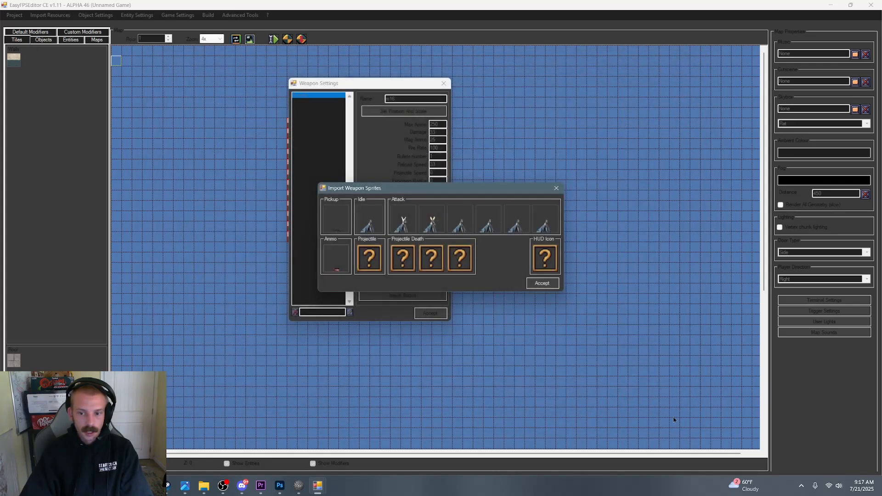
left_click(535, 283)
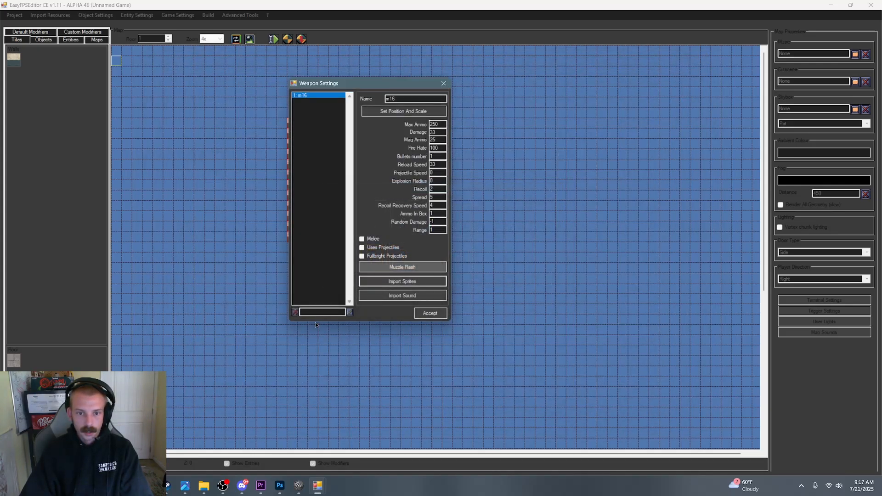
left_click(431, 314)
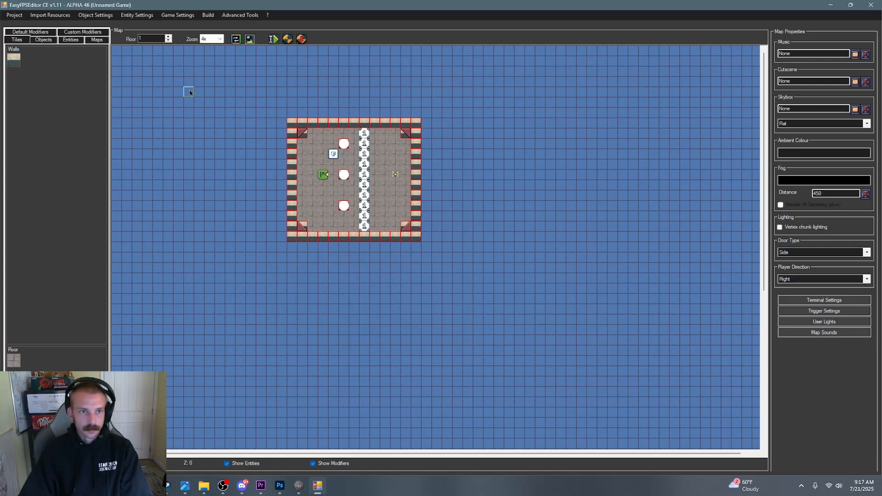
- Auto-fit the m16's on-screen position and scale in the Weapon Position Editor and accept the weapon settings
left_click(129, 17)
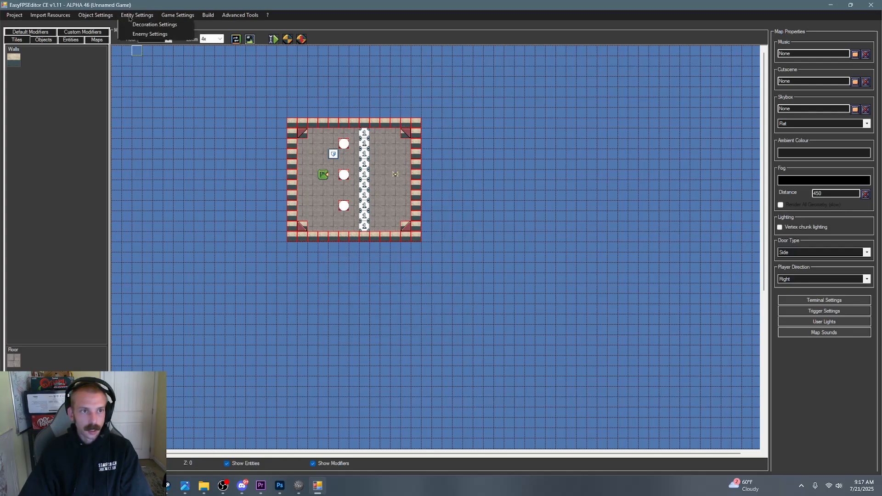
mouse_move(115, 17)
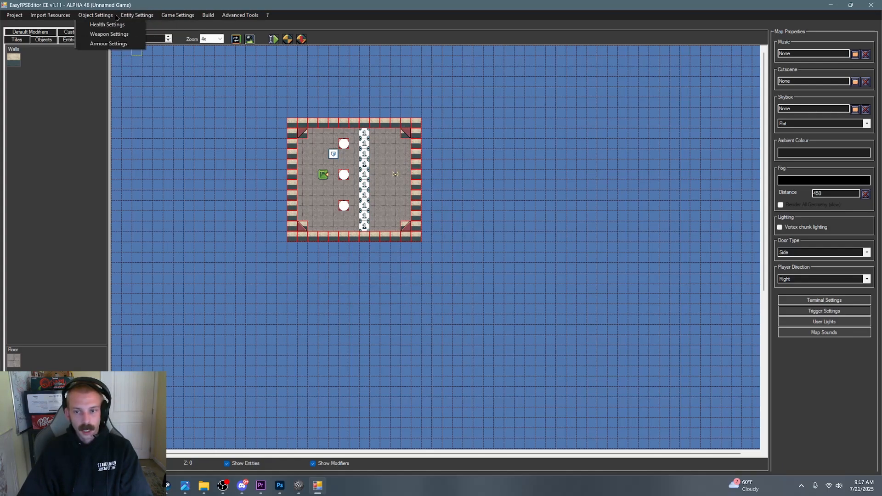
left_click(108, 34)
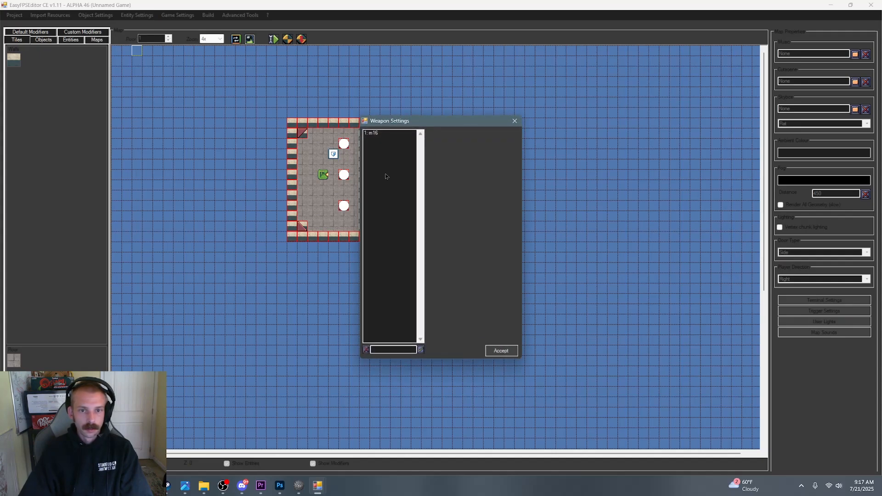
left_click(379, 135)
left_click_drag(449, 121, 381, 87)
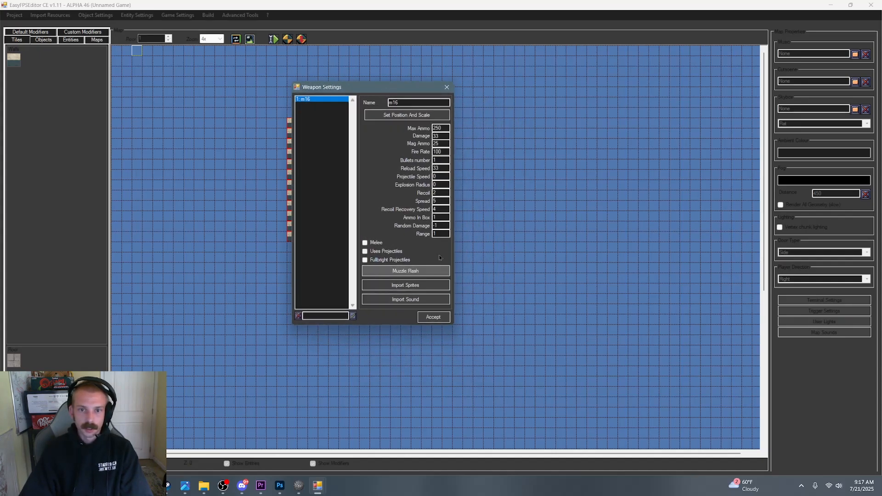
left_click(380, 116)
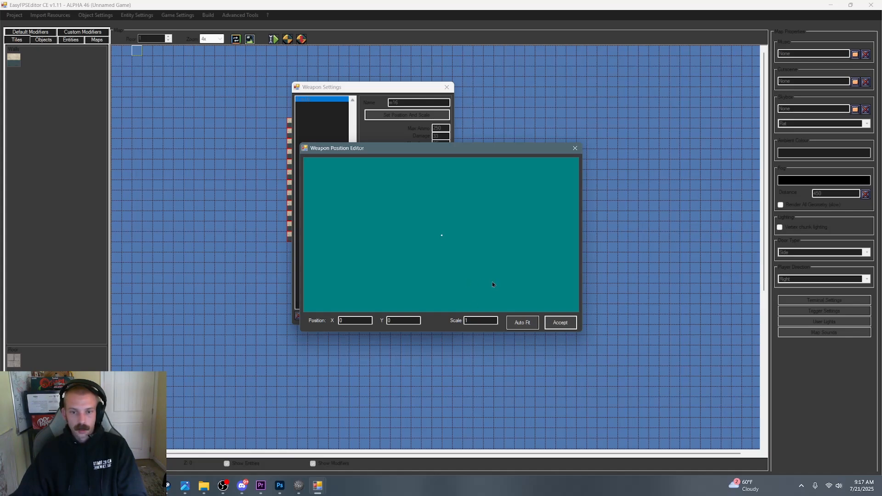
mouse_move(531, 288)
left_mouse_down()
mouse_move(462, 236)
mouse_move(473, 240)
mouse_move(530, 212)
mouse_move(544, 267)
mouse_move(536, 275)
left_mouse_up()
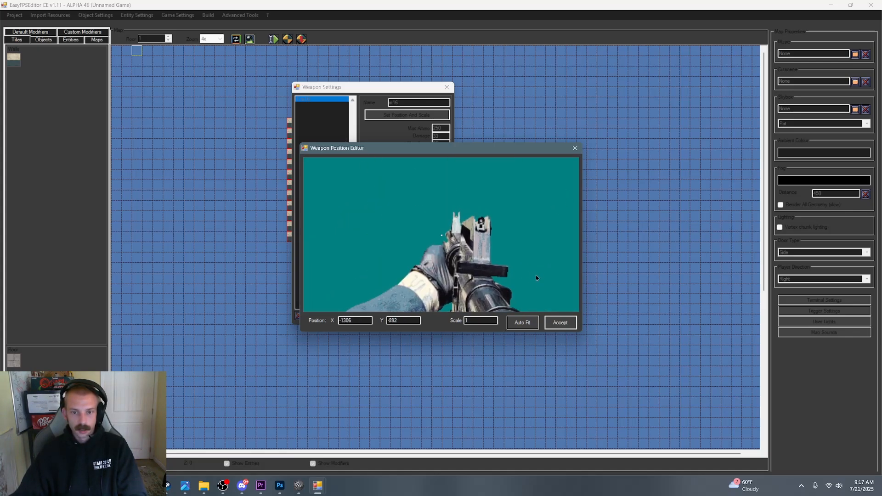
left_click(522, 322)
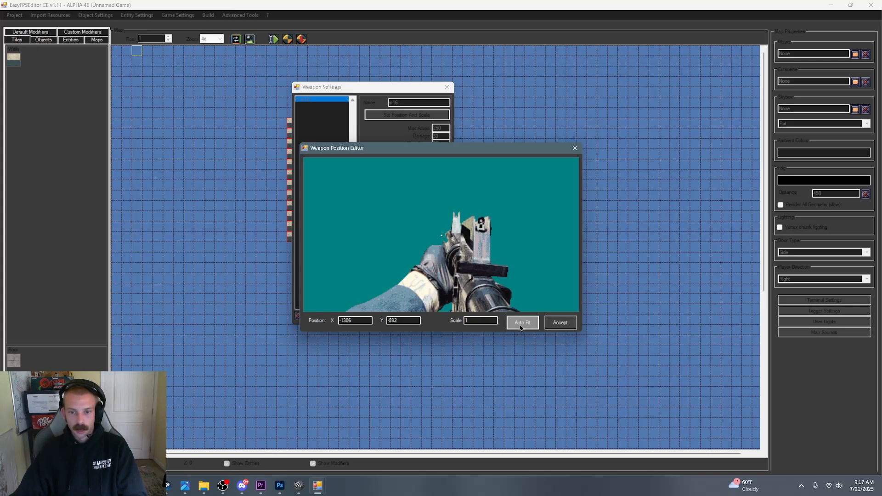
left_click(559, 322)
left_click(433, 318)
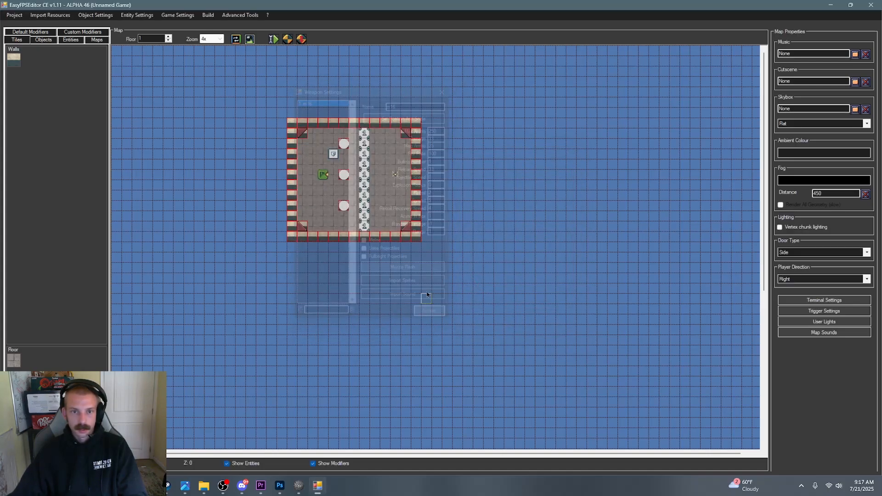
- Place m16 weapon and ammo pickups in a column on the map directly in front of the player start
left_click(301, 39)
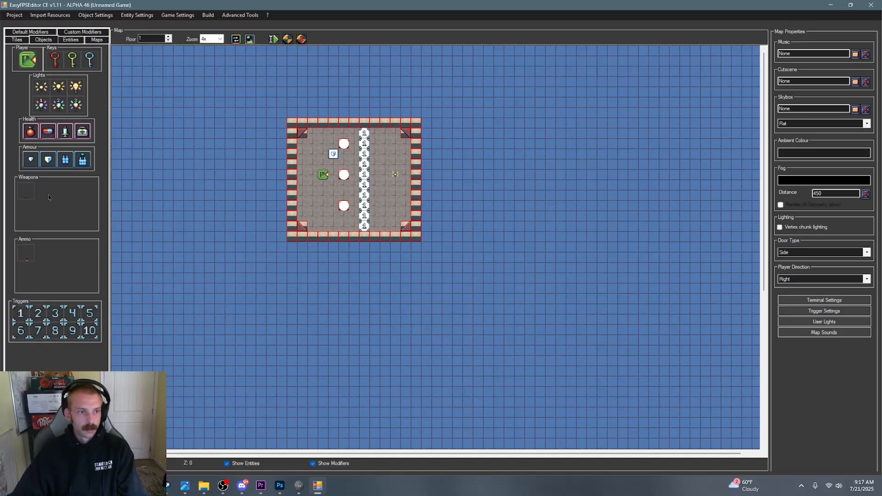
left_click_drag(333, 161, 332, 188)
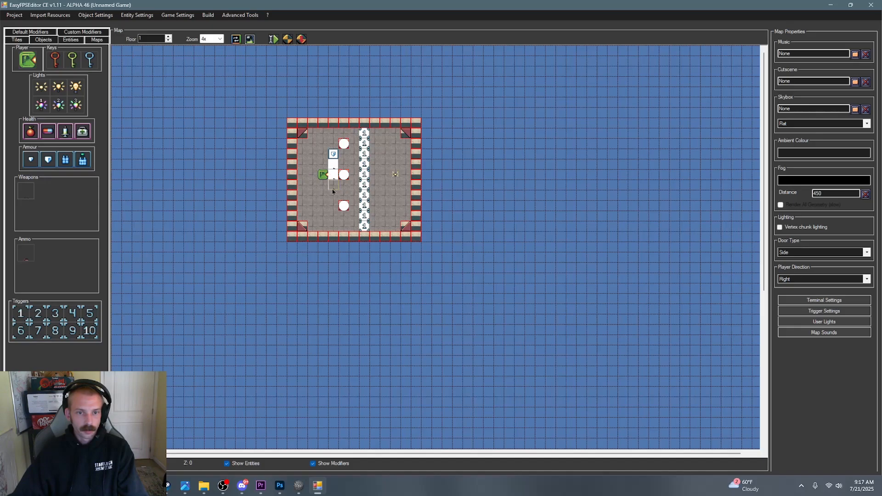
left_click(333, 194)
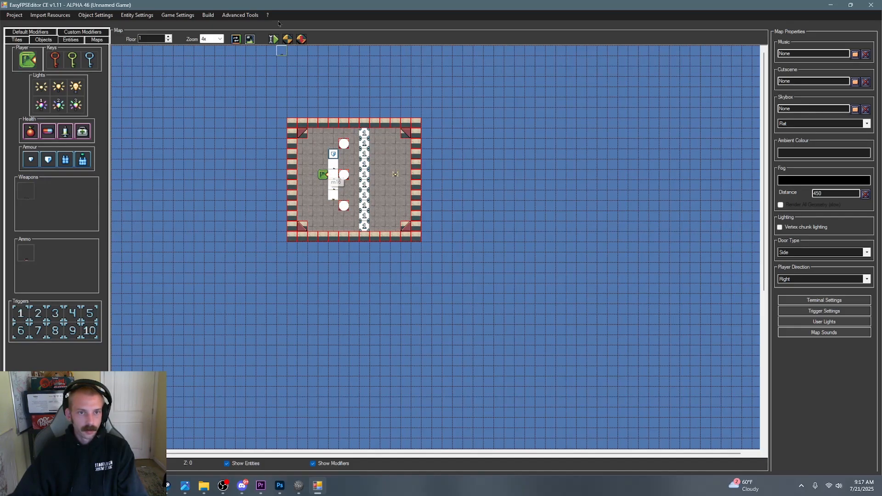
- Test-play the map, walking around with the m16 to check its placement and size on screen, and quit the game
left_click(299, 39)
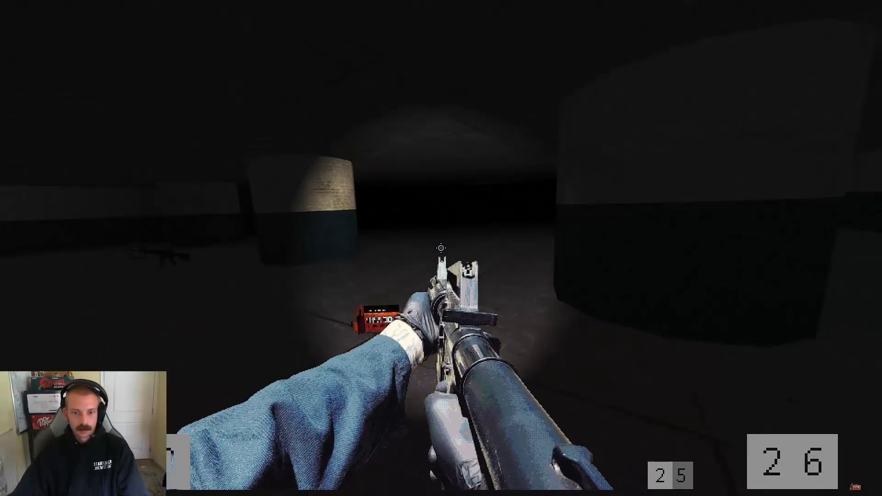
key("s")
key("a")
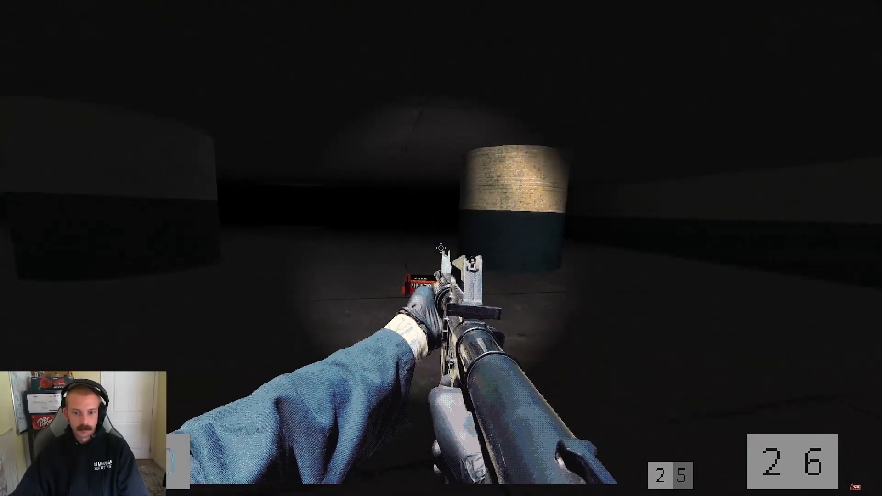
key("s")
key("a")
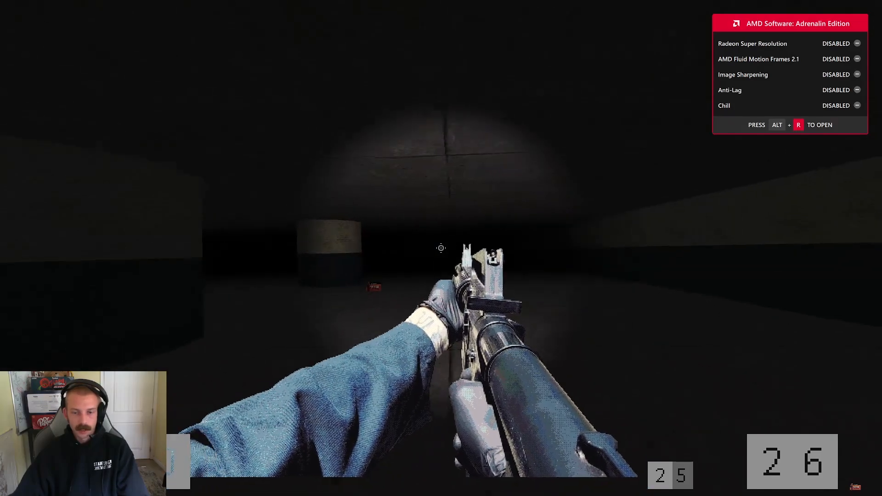
key("d")
key("w")
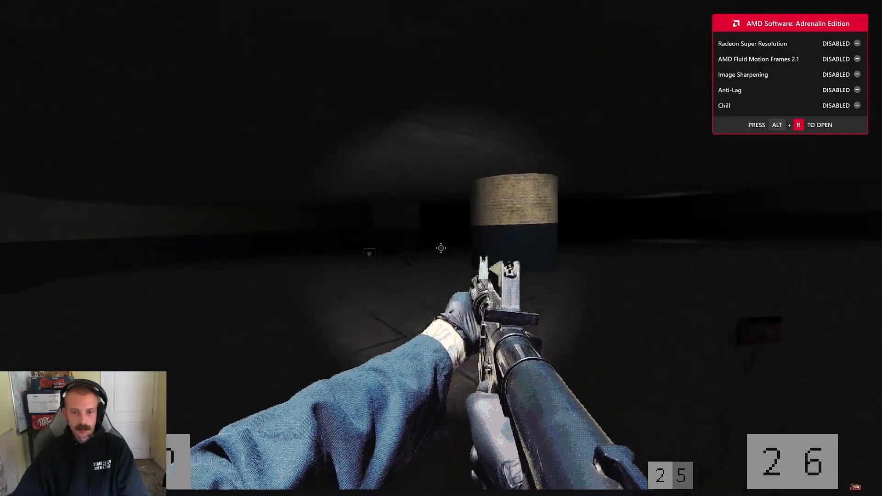
key("s")
key("d")
key("a")
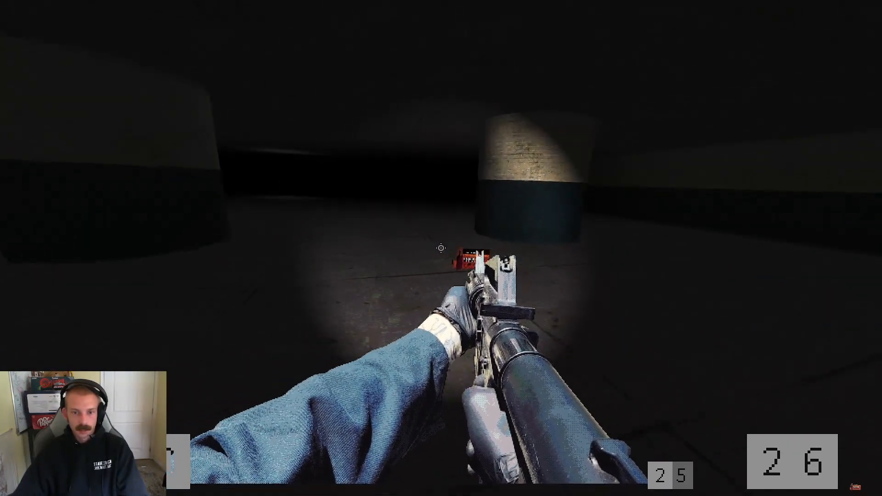
key("a")
key("Escape")
key("Escape")
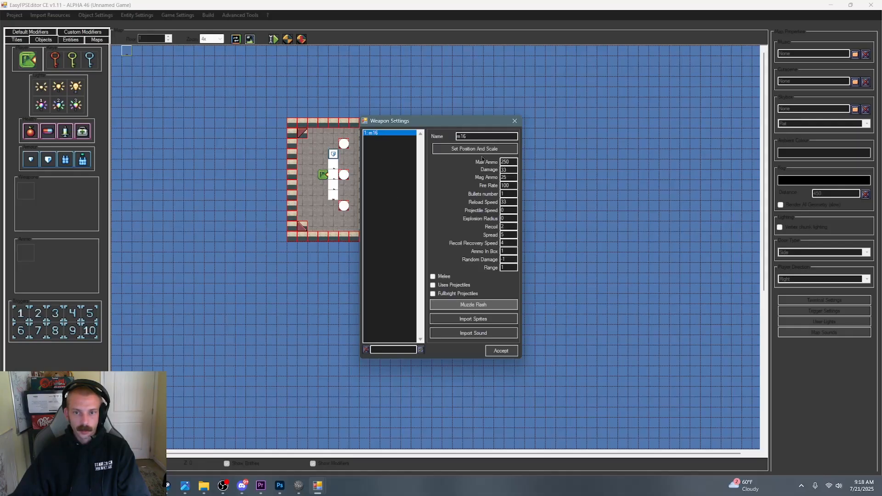
- Set the m16's scale to 0.42 in the Weapon Position Editor
left_click(476, 151)
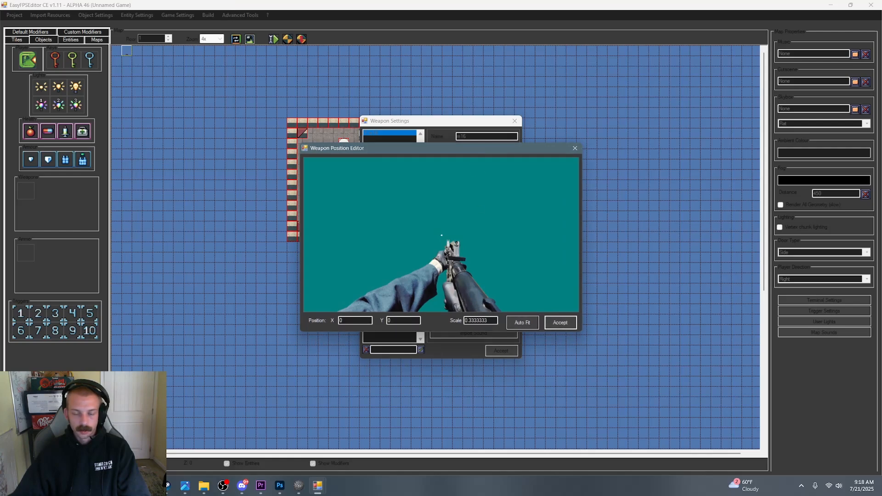
left_click_drag(494, 321, 470, 330)
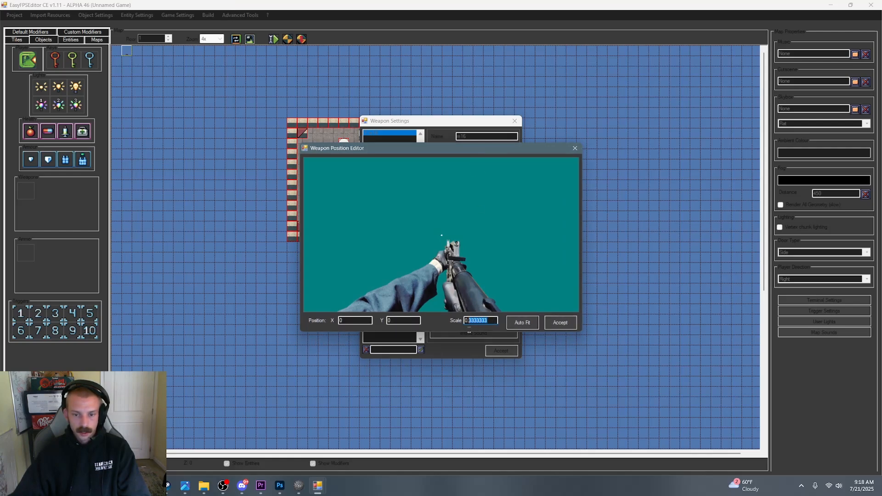
type("422")
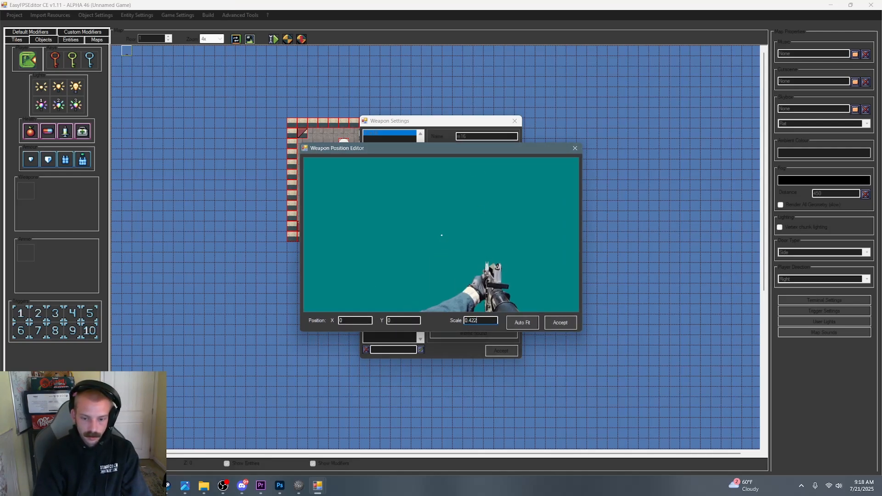
key("BackSpace")
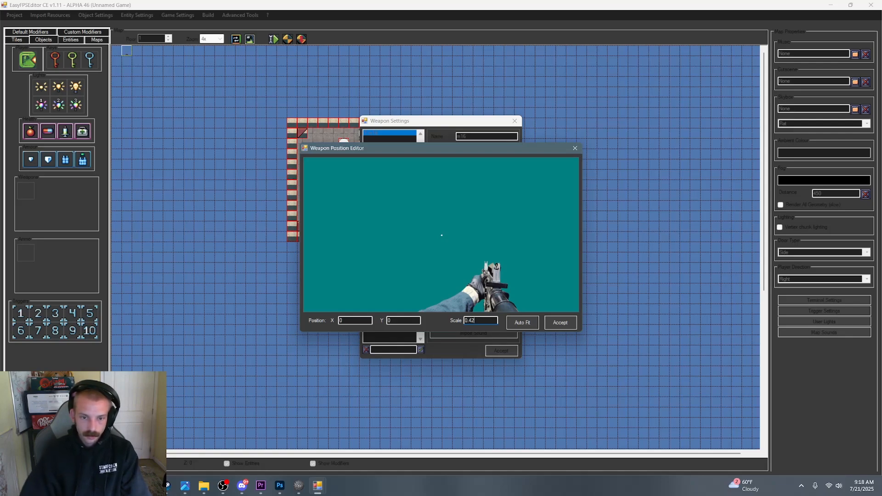
- Try an X position of 100 for the m16 in the Weapon Position Editor, and clear the value again
double_click(362, 320)
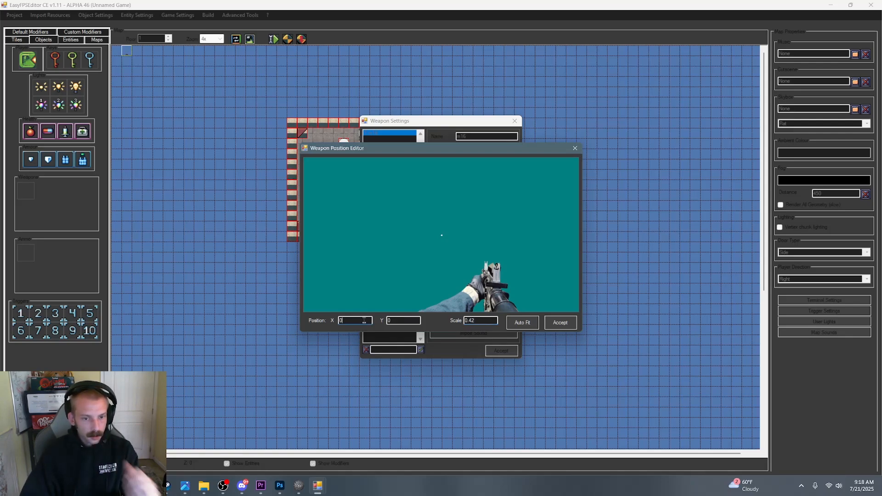
type("100")
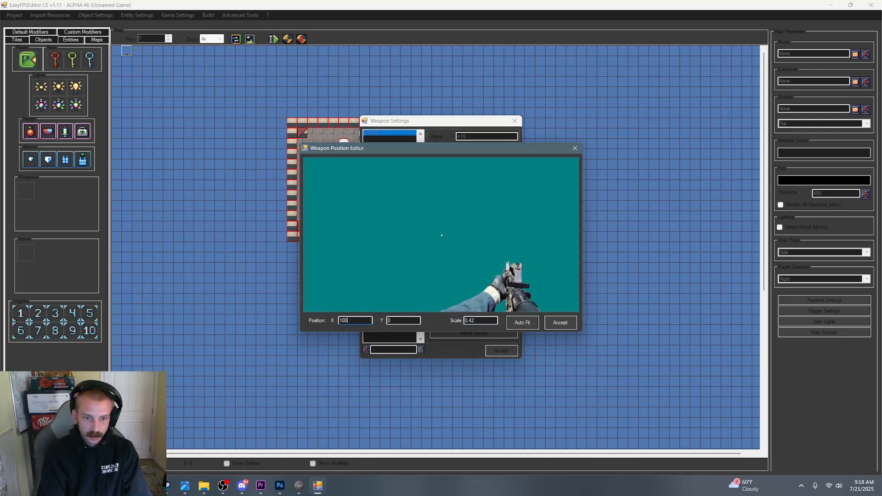
key("BackSpace")
key("BackSpace")
key("BackSpace")
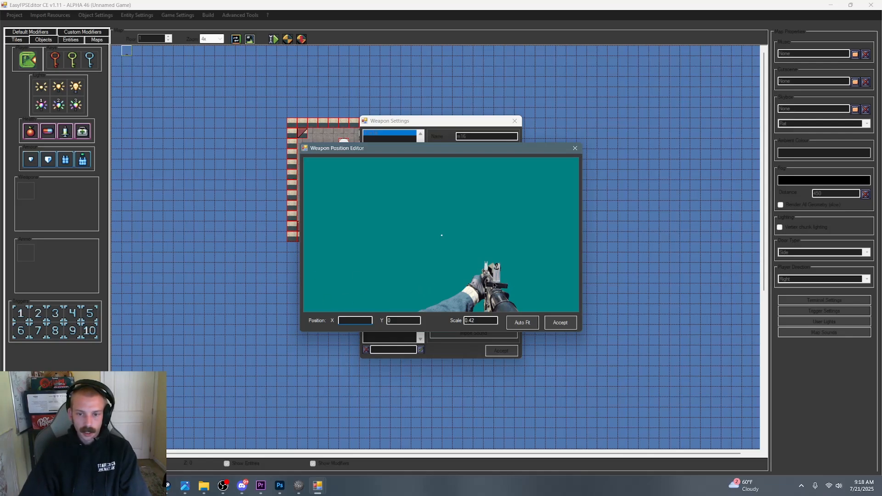
- Move the m16 up beside the crosshair to about X -171, Y -114, and accept the position and the weapon settings
left_click_drag(493, 285, 457, 260)
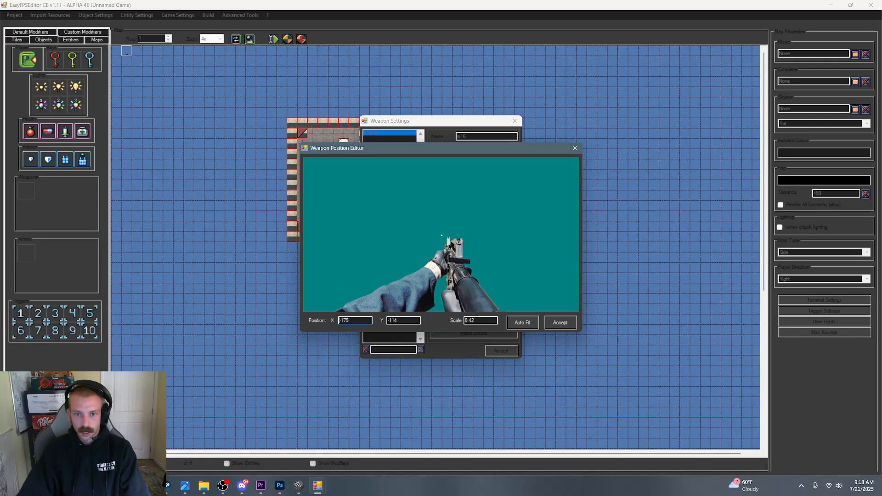
left_click_drag(460, 278, 463, 286)
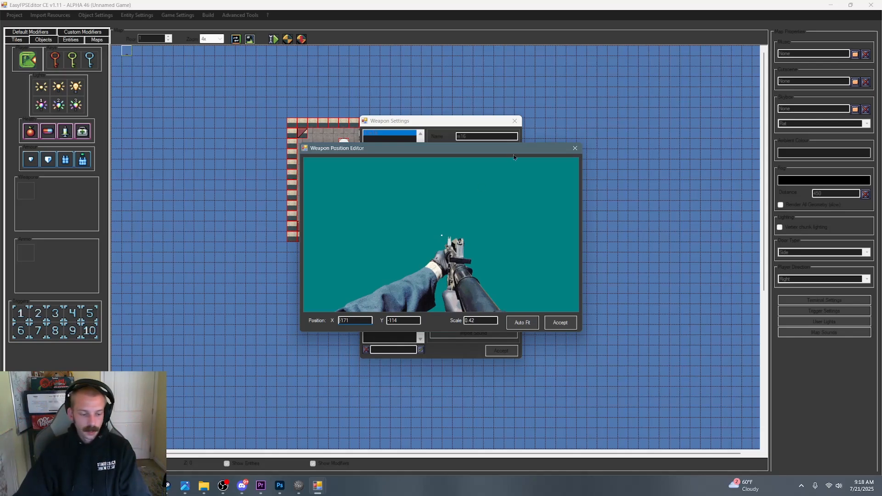
left_click(560, 321)
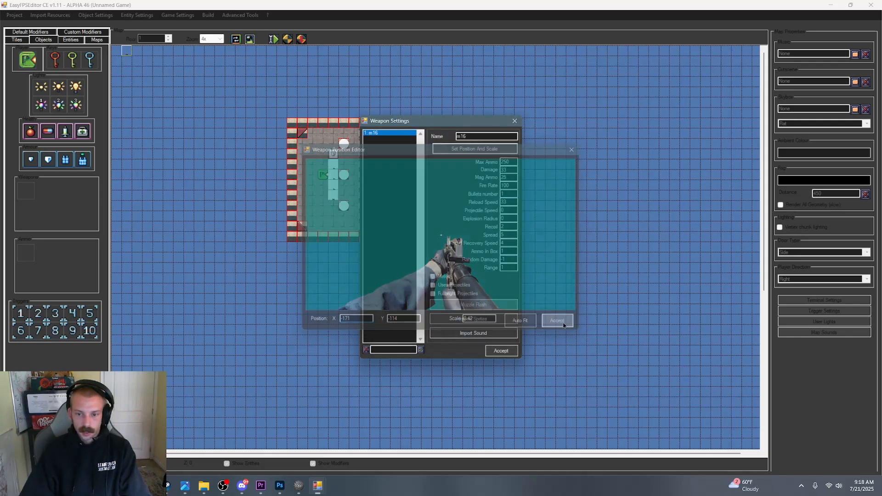
left_click(501, 351)
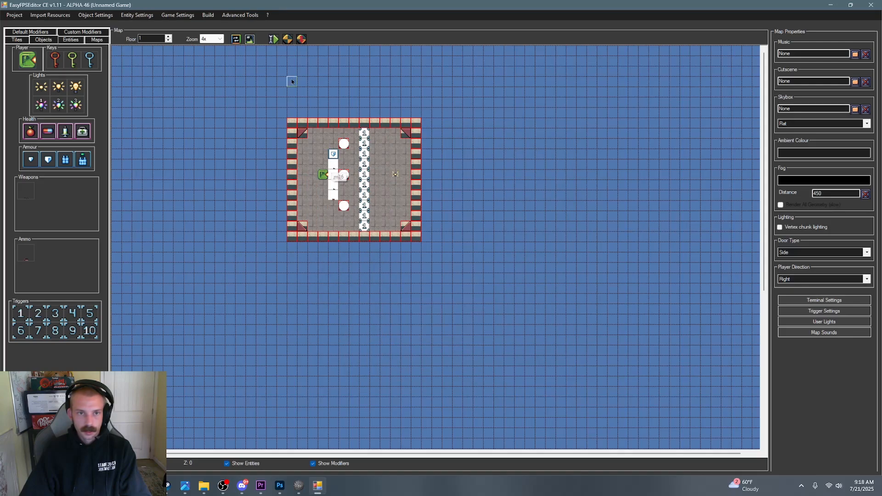
- Test-play the map, walking around, firing and reloading the m16 to check its new on-screen position, and quit the game
left_click(300, 39)
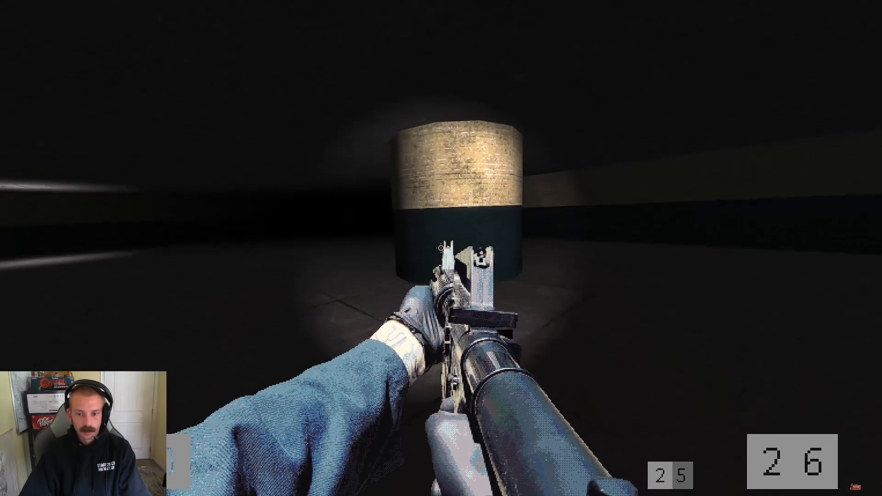
key("s")
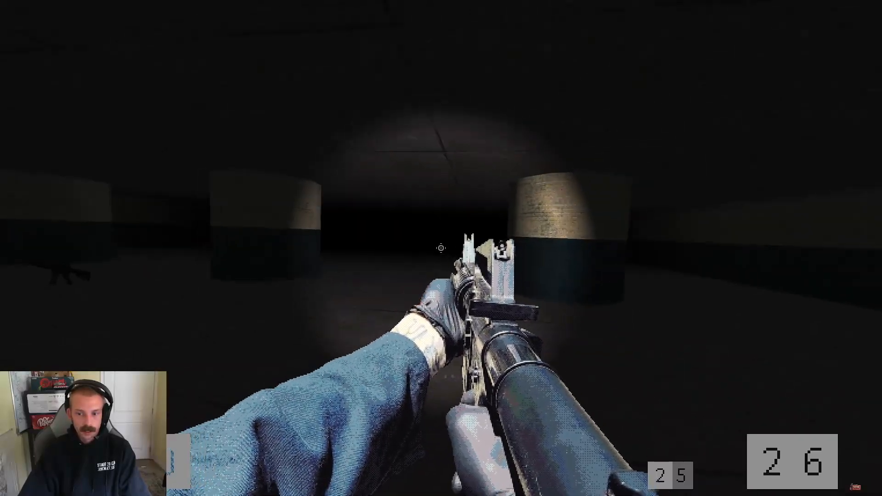
left_click_drag(441, 248, 441, 248)
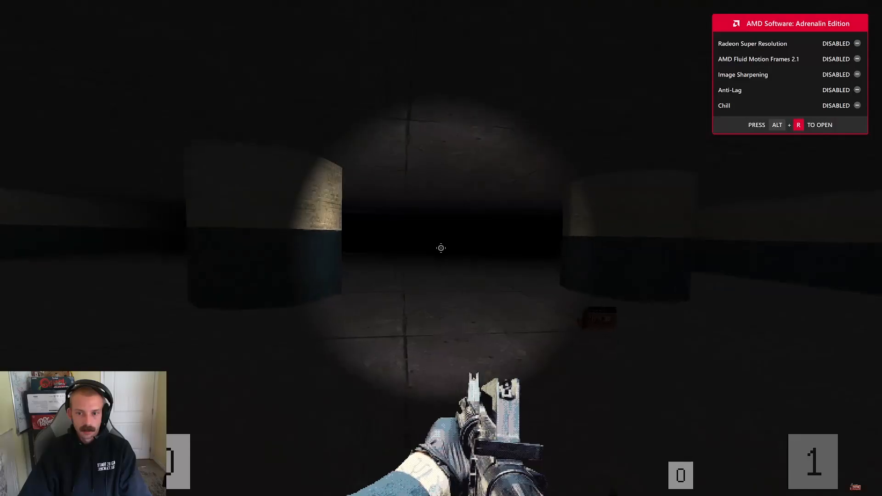
left_click(441, 248)
key("w")
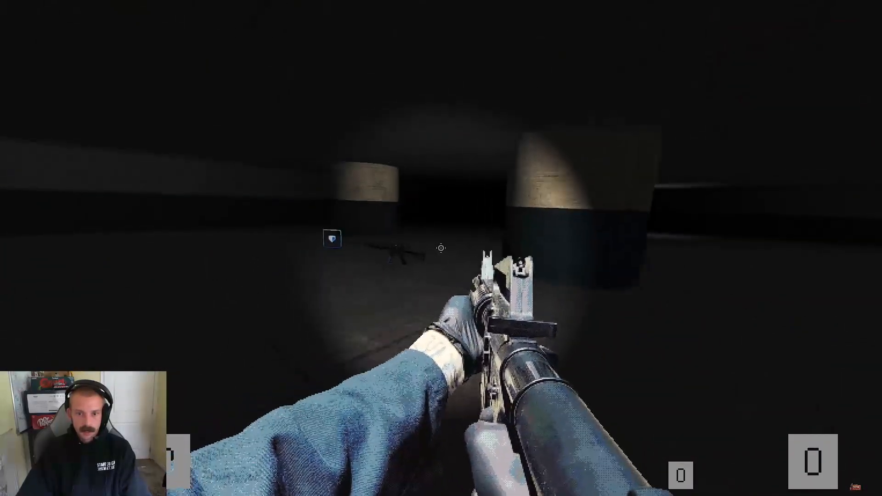
key("r")
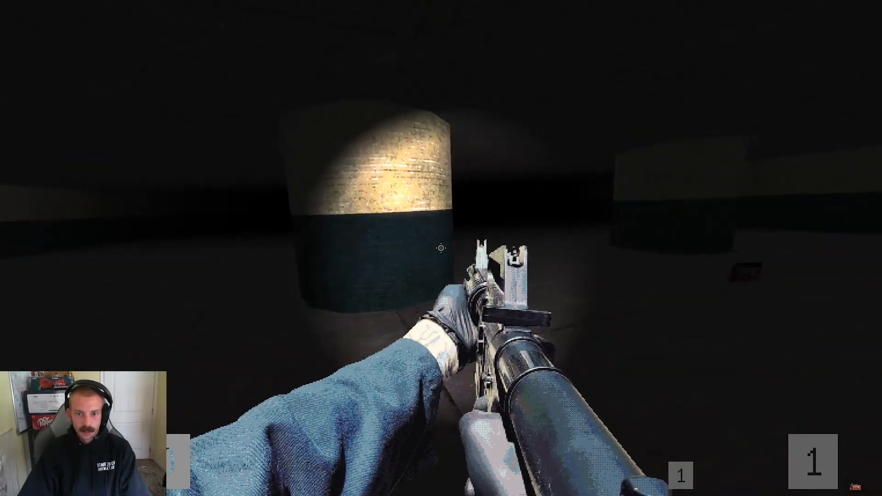
left_click(441, 248)
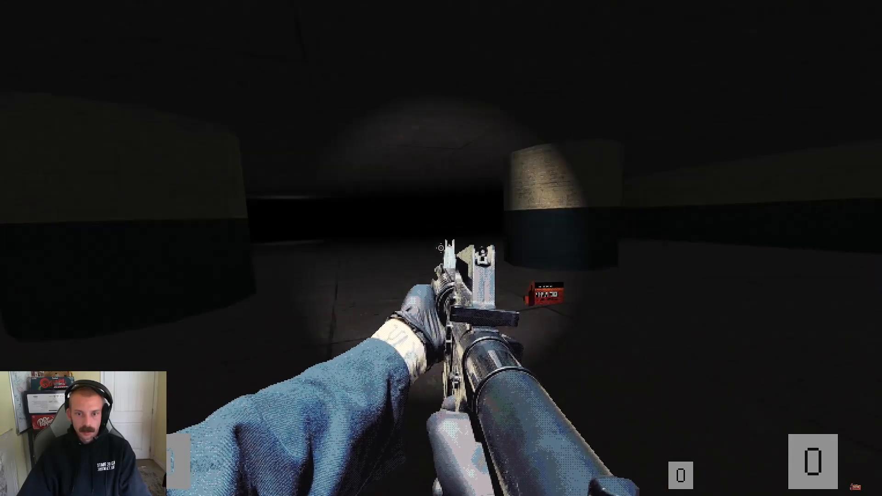
key("d")
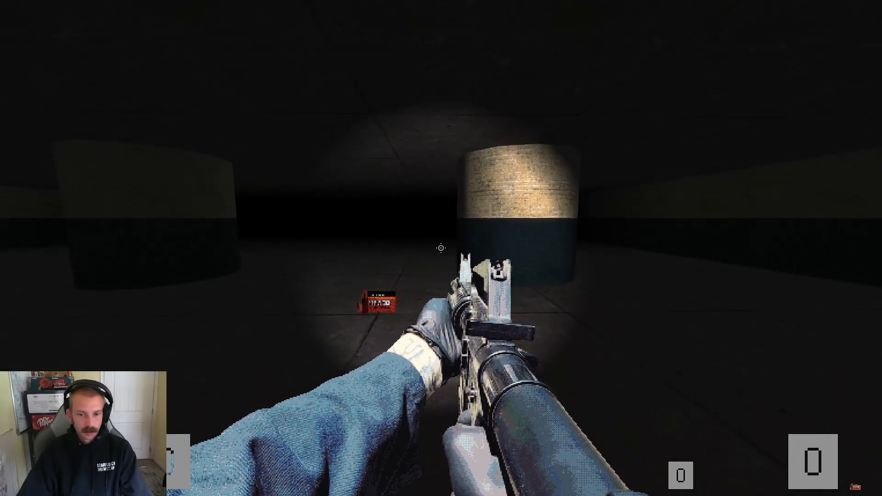
key("Escape")
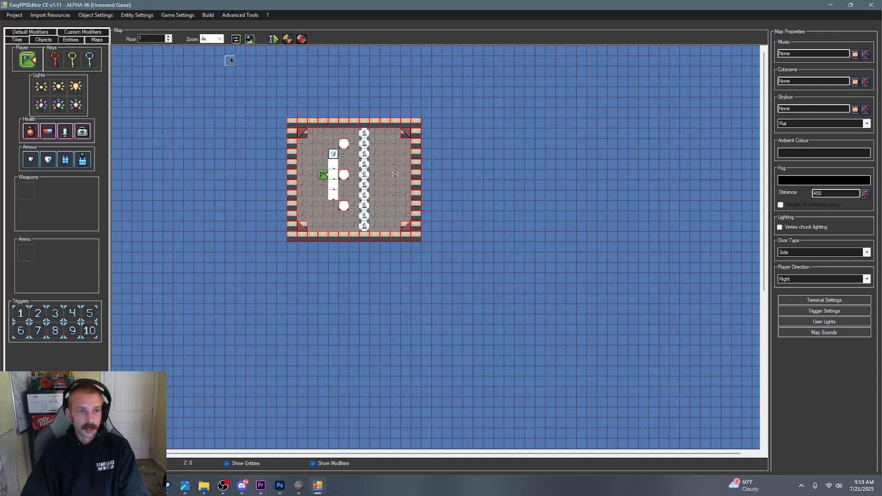
- Open the sound import dialog for the m16 from its weapon settings
left_click(106, 16)
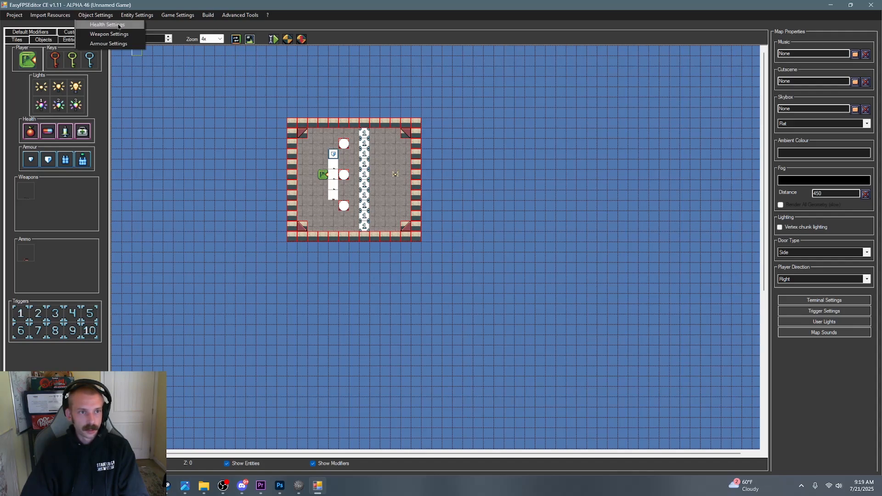
left_click(109, 35)
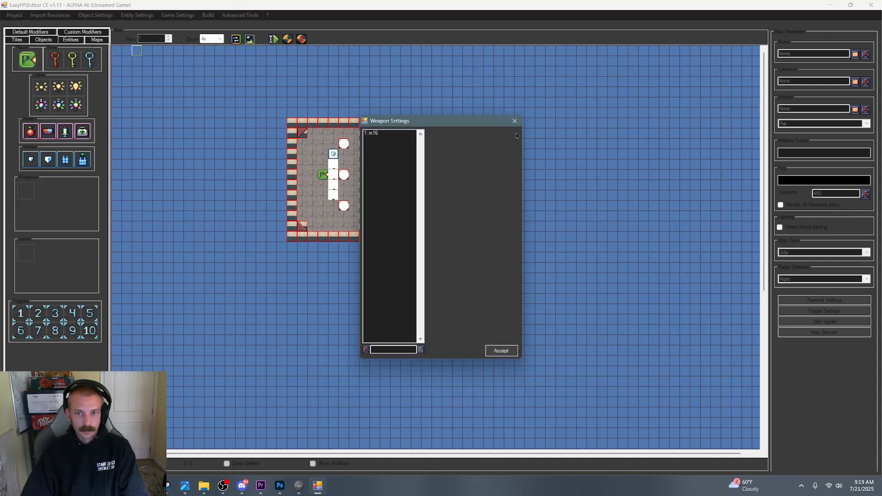
left_click(380, 134)
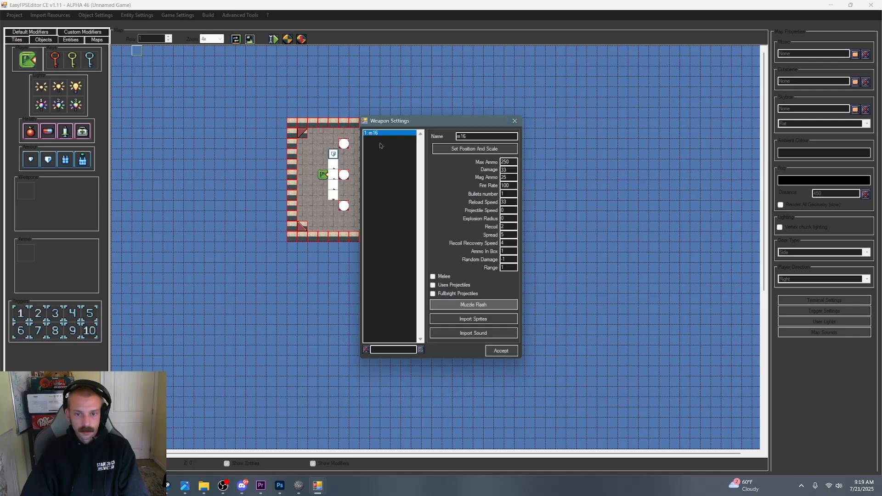
left_click_drag(441, 120, 271, 67)
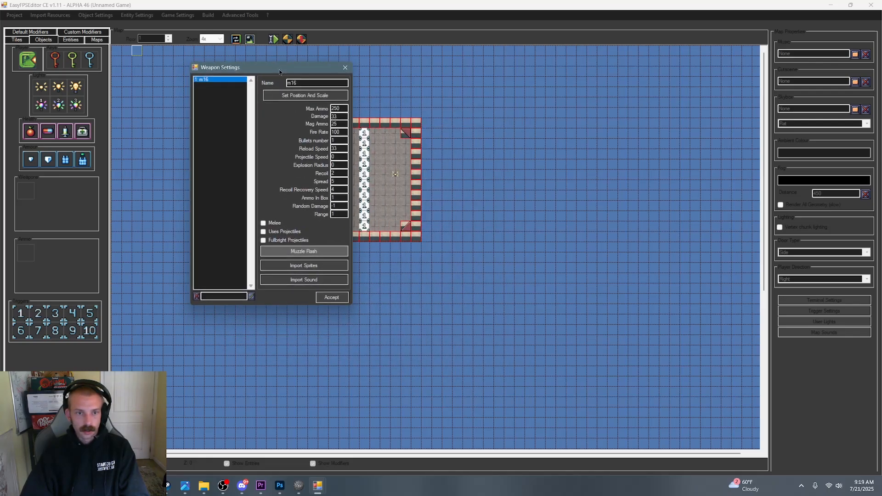
left_click(303, 279)
- Review the weapon sound slots from Pull out through Fire, Miss, Pickup, Ammo pickup and Reload to Projectile collision
left_click(373, 89)
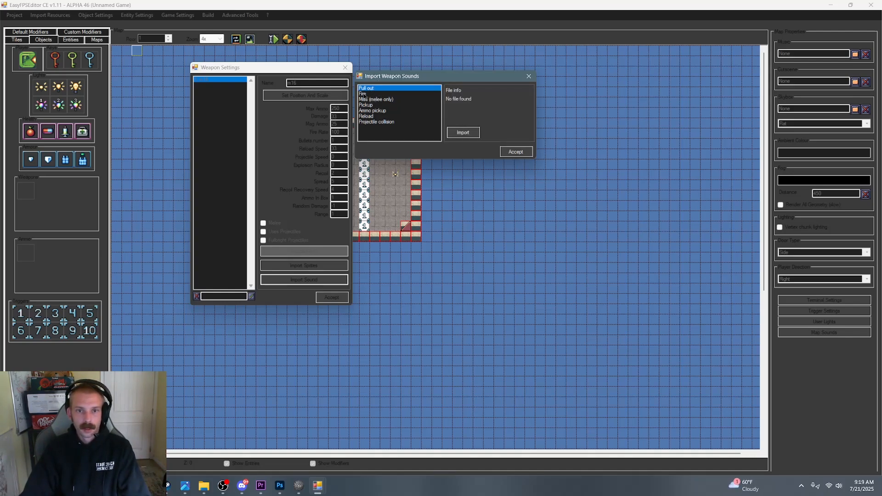
left_click(363, 94)
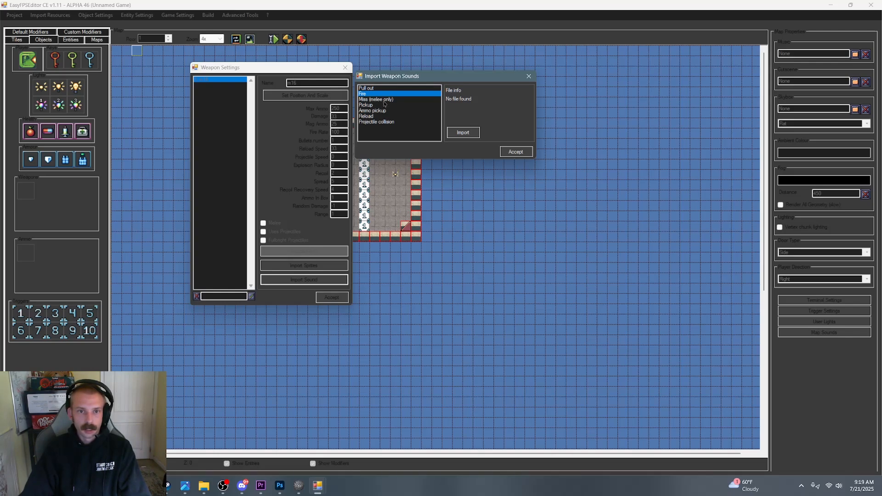
left_click(381, 100)
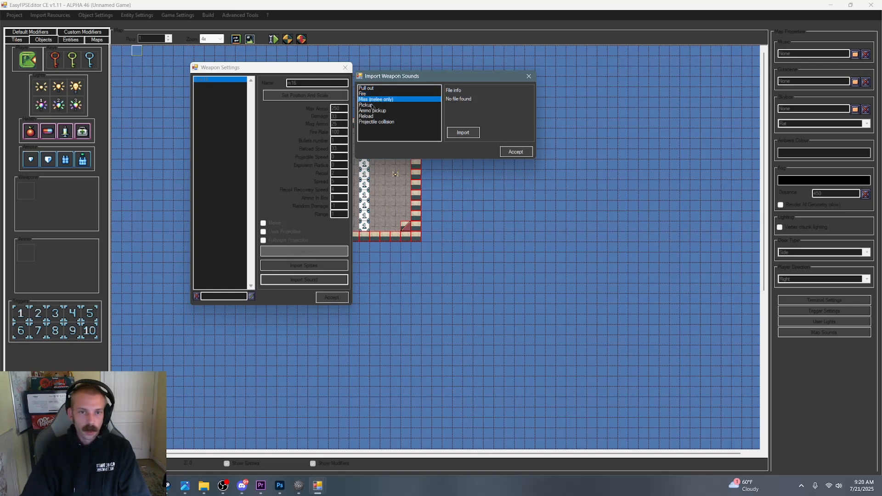
left_click(376, 107)
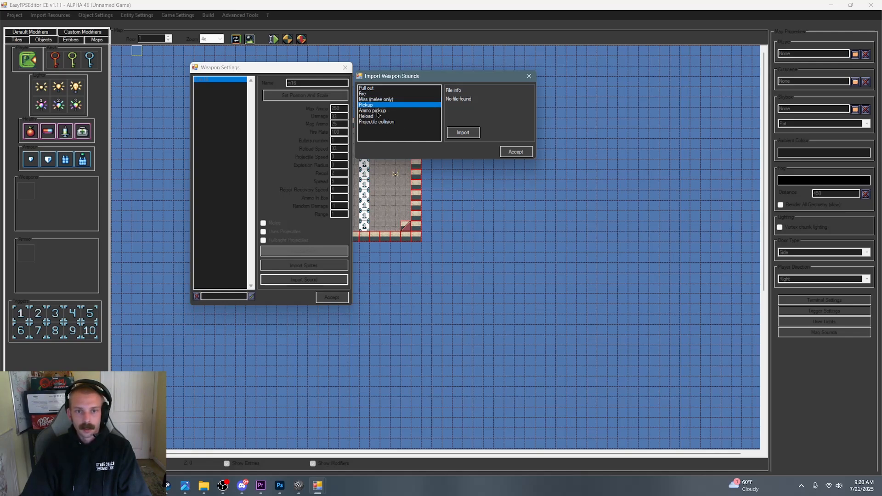
left_click(383, 111)
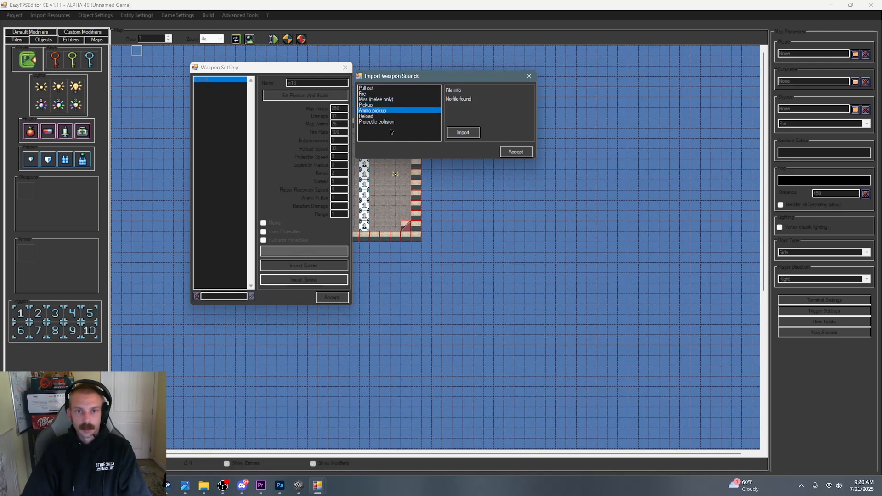
left_click(370, 117)
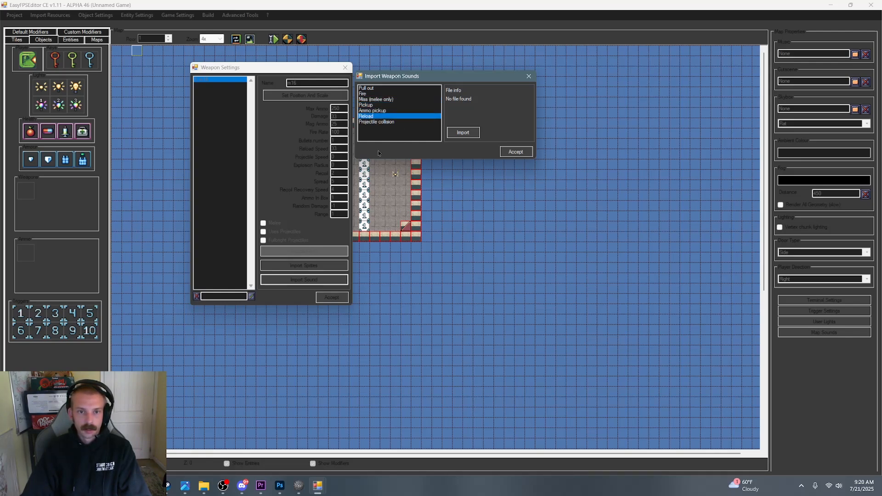
left_click(373, 122)
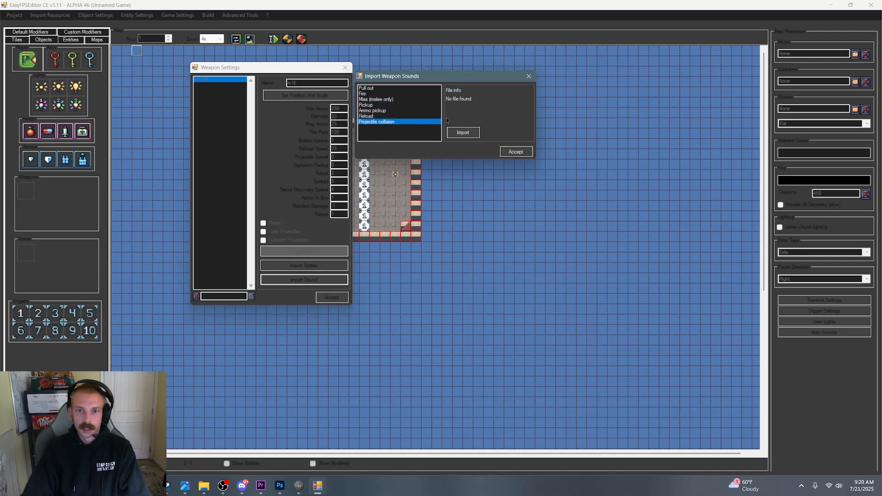
left_click_drag(428, 80, 428, 72)
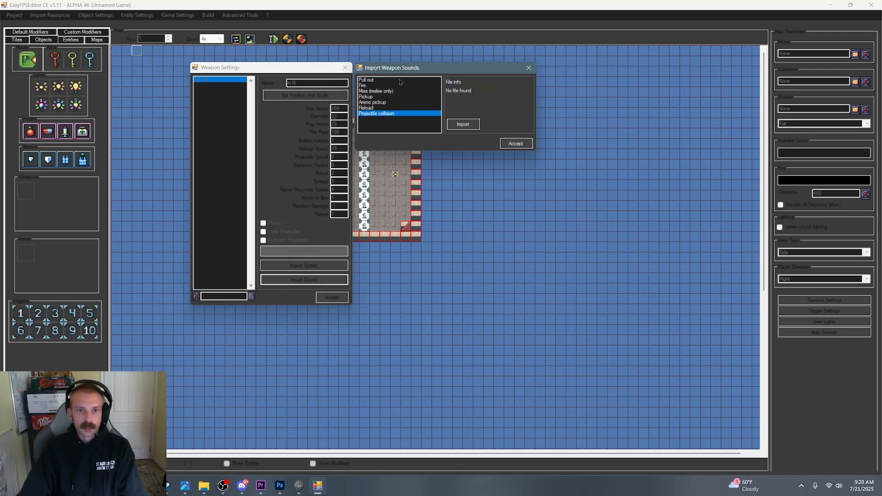
- Import M16Fire.wav from the CALLTHEEXTERMINATOR project's Sounds folder as the m16's Fire sound
left_click(362, 85)
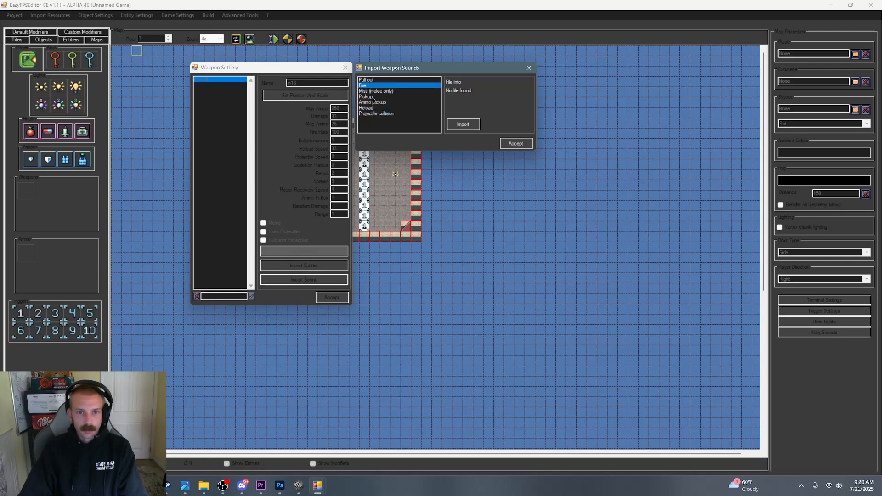
left_click(463, 124)
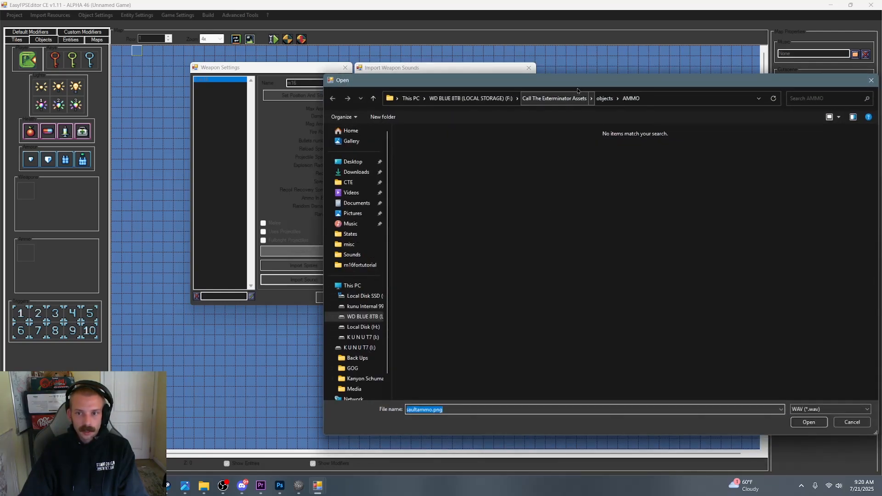
left_click_drag(507, 76, 456, 70)
left_click_drag(378, 70, 321, 61)
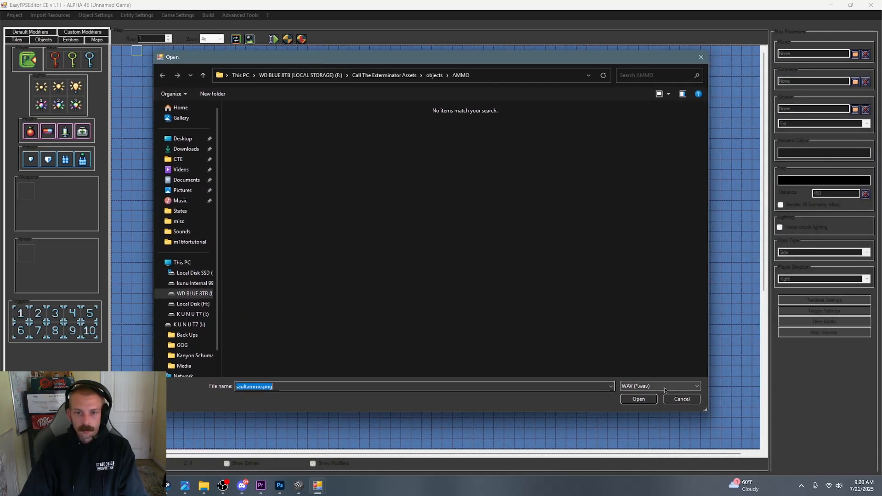
left_click(434, 75)
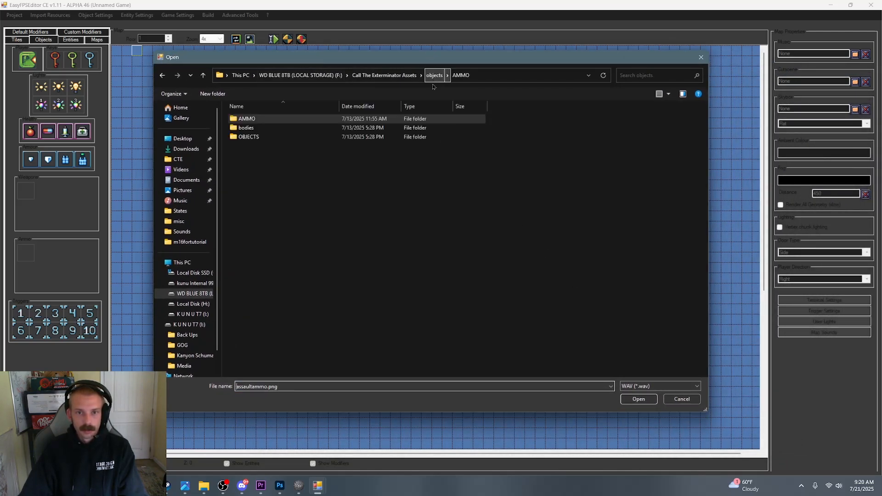
left_click(386, 76)
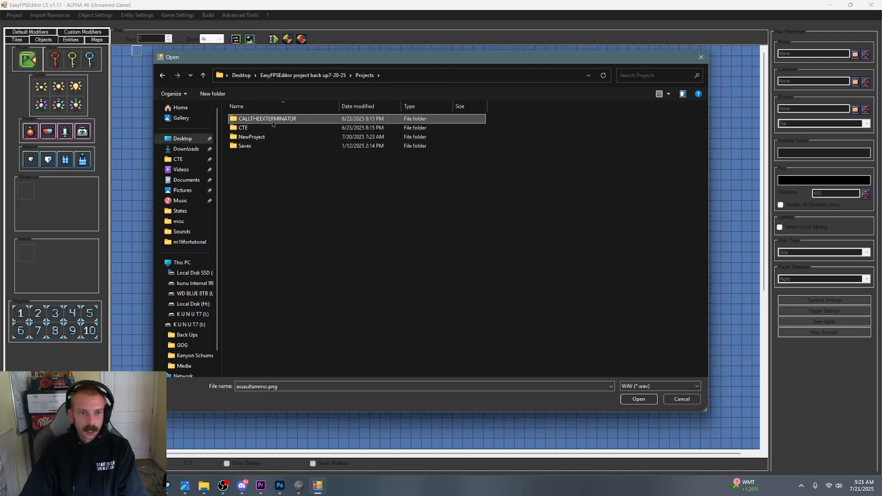
double_click(275, 119)
double_click(247, 200)
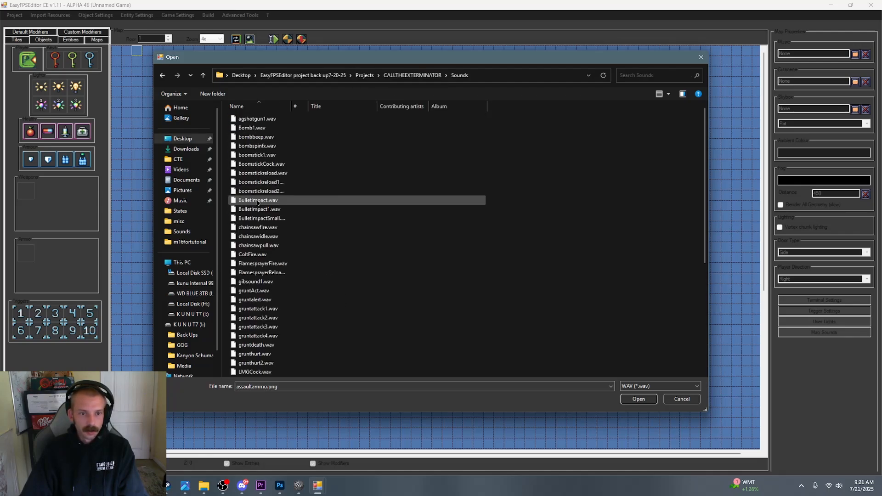
scroll(321, 257, "down", 4)
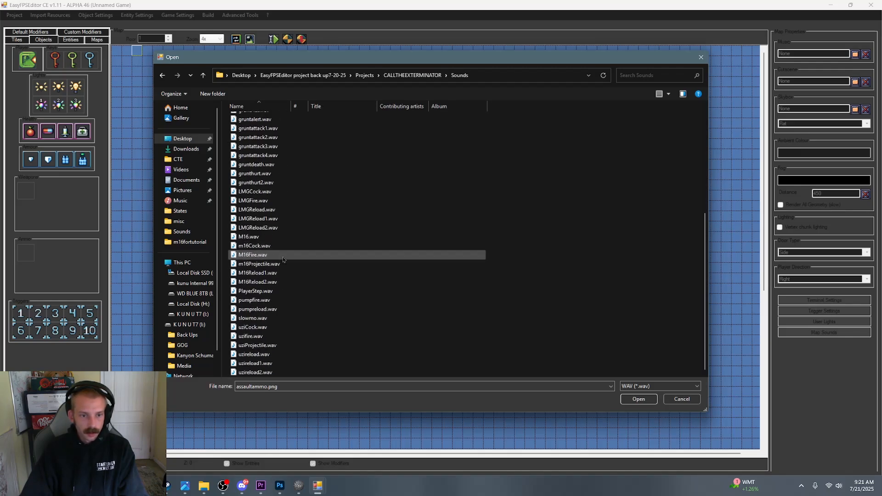
double_click(280, 256)
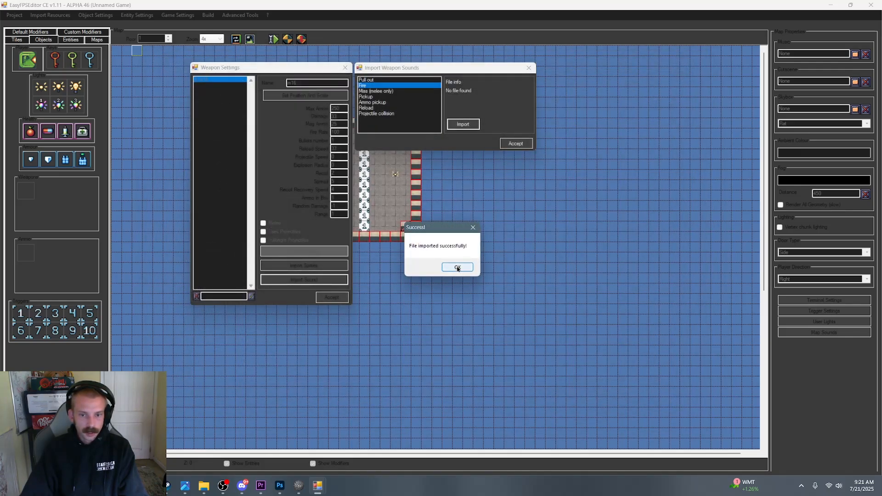
- Import the m16Cock WAV from the CALLTHEEXTERMINATOR project's Sounds folder as the m16's Pull out sound
left_click(458, 266)
left_click(370, 80)
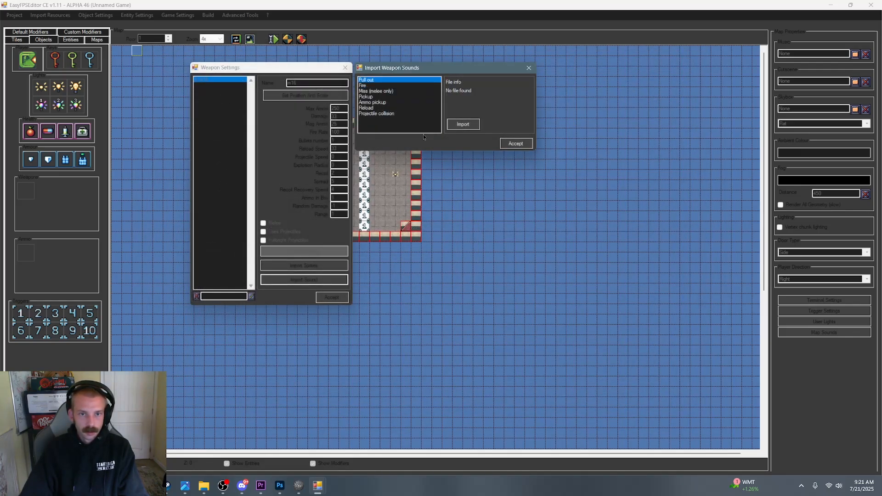
left_click(463, 124)
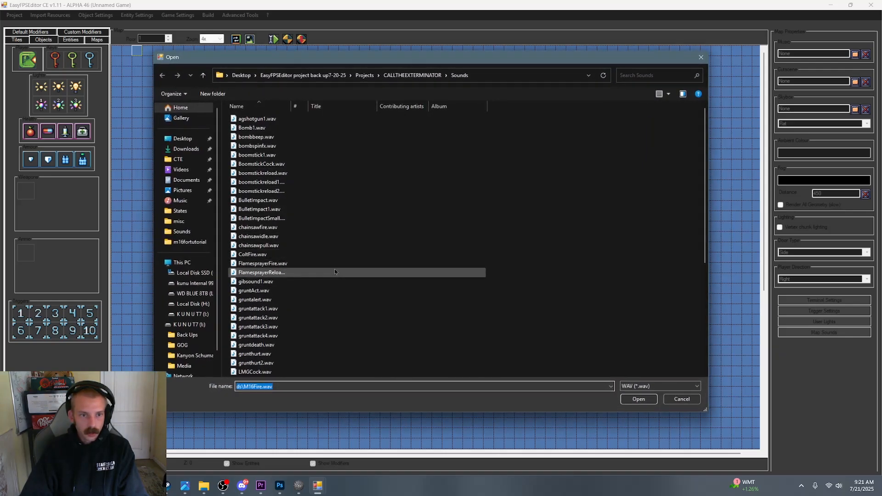
scroll(346, 261, "down", 2)
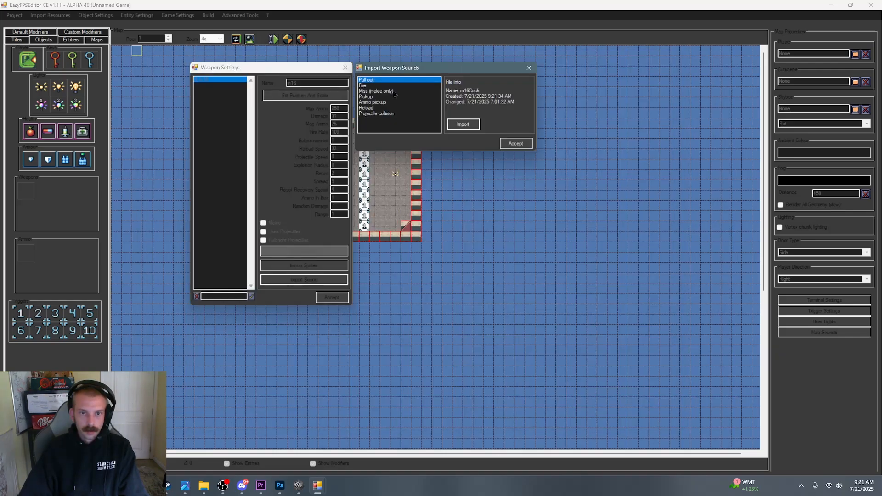
- Check the file info of the Miss, Fire and Reload sound slots, and accept the m16's sounds and weapon settings
left_click(369, 91)
left_click(366, 85)
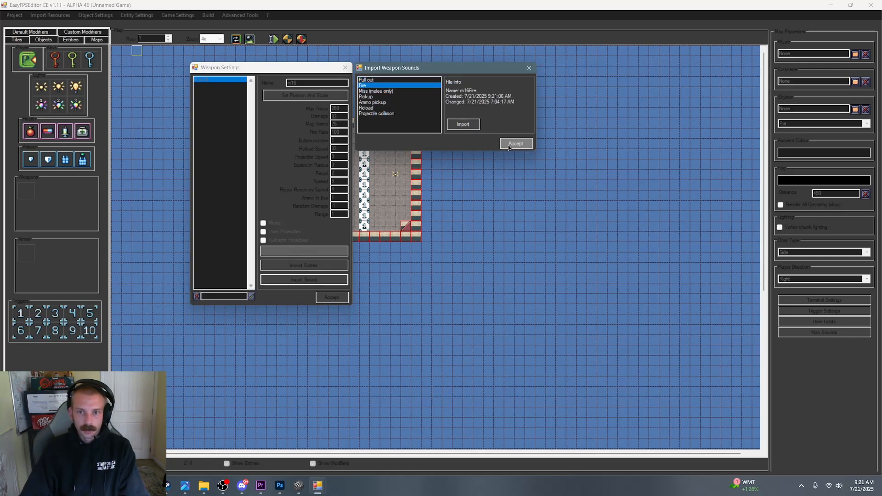
left_click(371, 108)
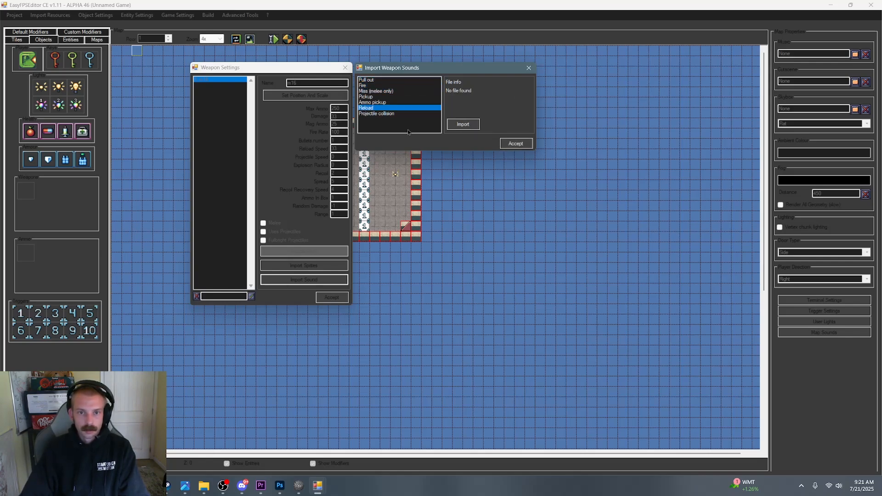
left_click(515, 143)
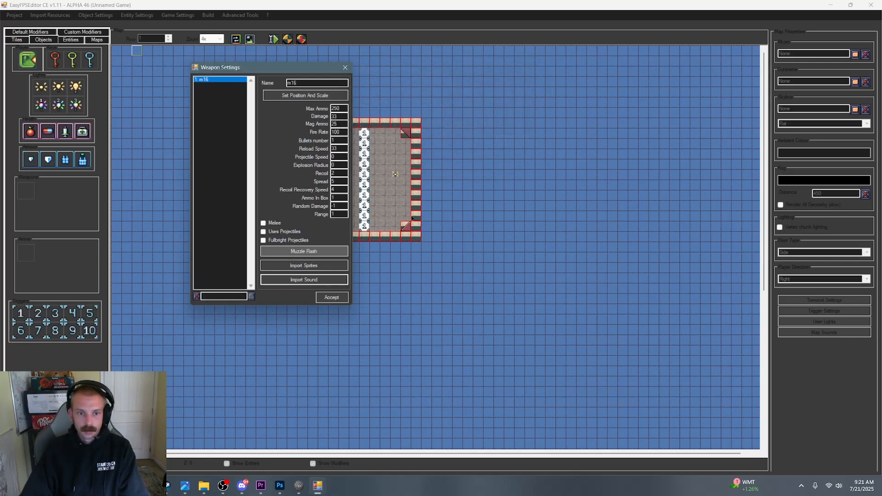
left_click(331, 297)
- Test-play the map, firing the m16 until its ammo runs out, walking around and toggling the flashlight, and quit the game
left_click(301, 40)
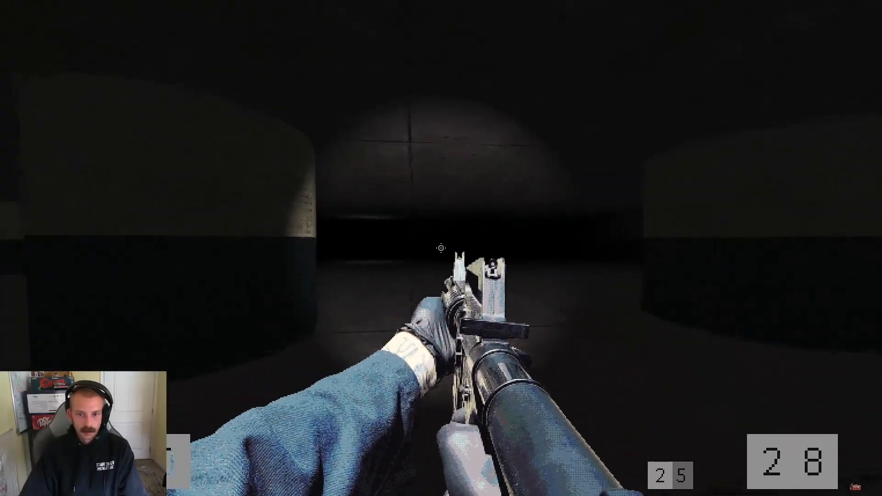
left_click_drag(440, 248, 440, 248)
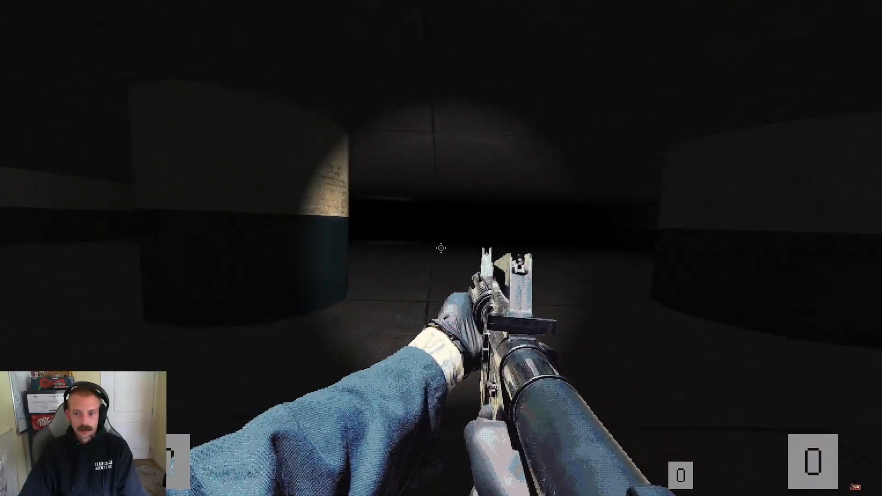
key("w")
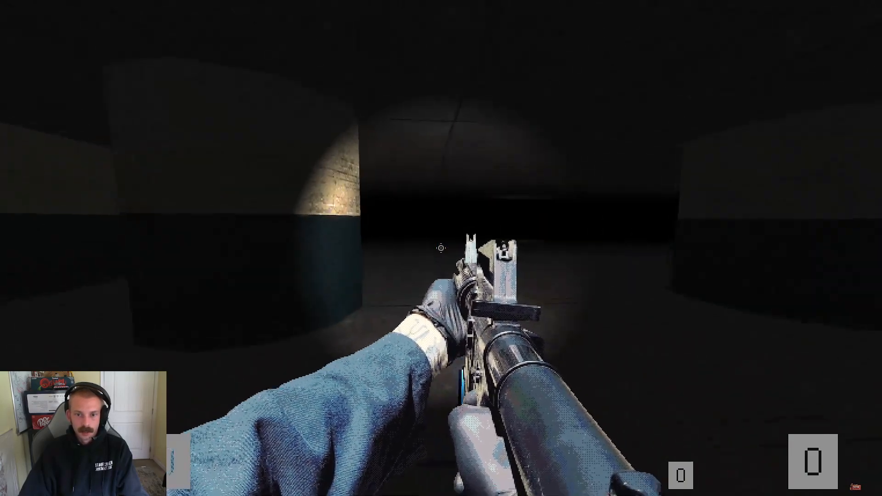
key("f")
key("f")
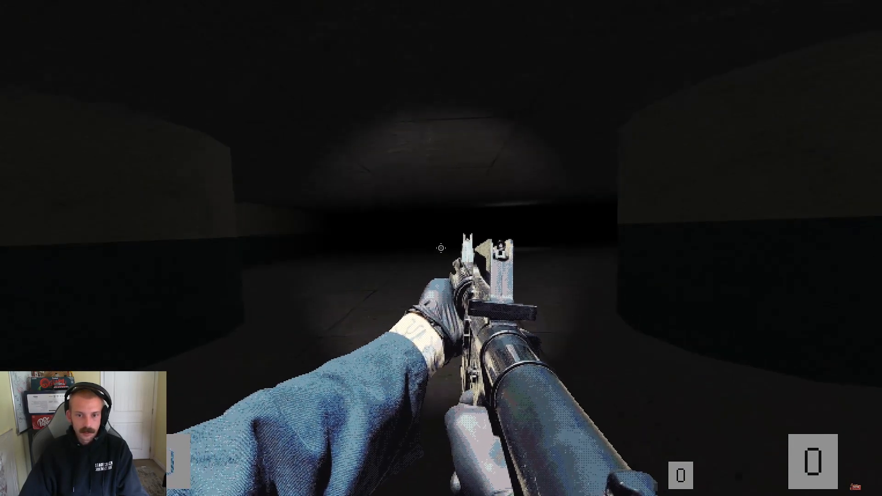
key("f")
key("f")
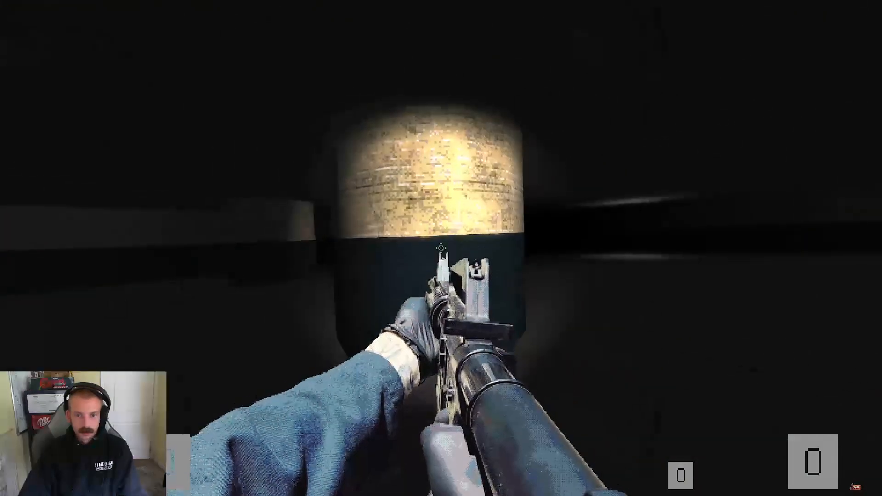
key("f")
key("f")
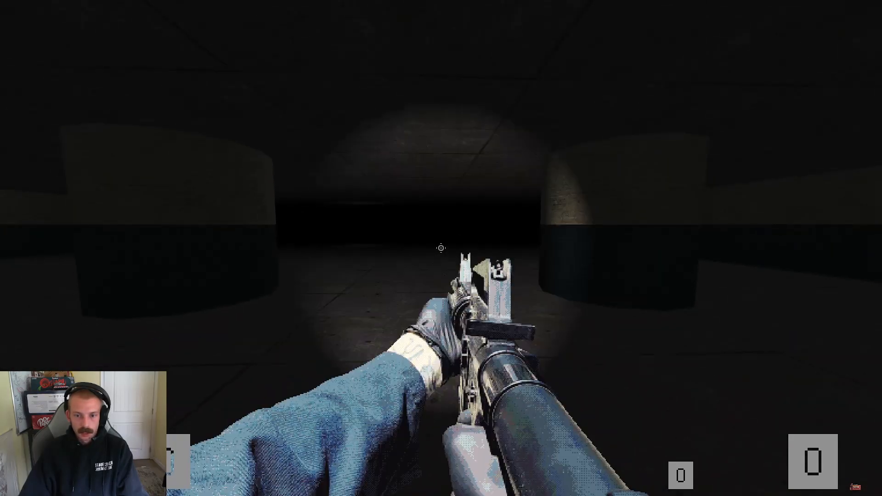
key("f")
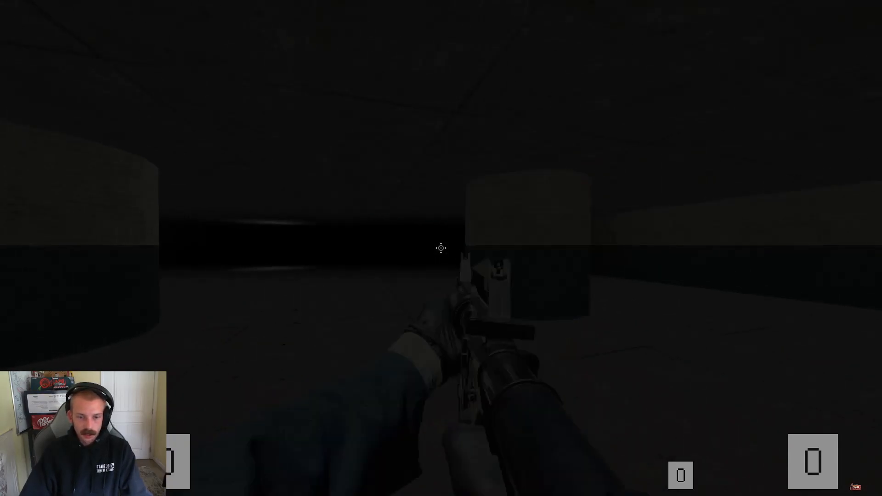
key("Escape")
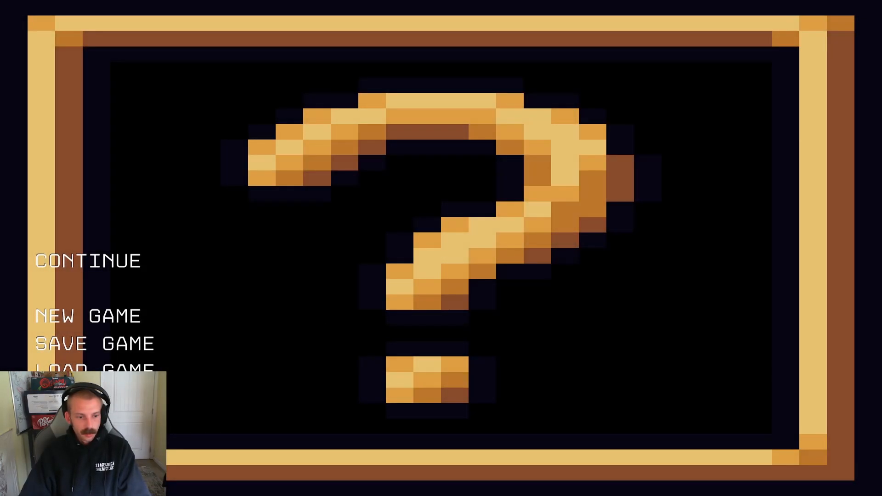
key("Escape")
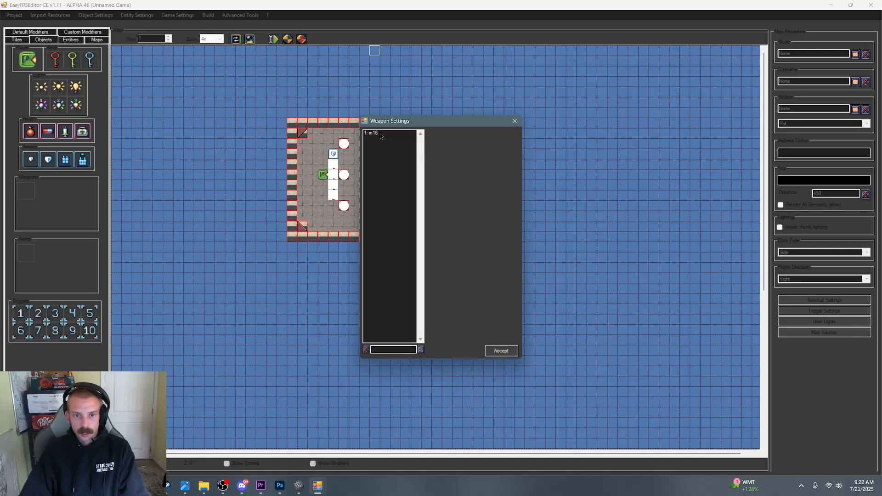
- Display the m16's stats in the weapon settings again and place the settings window beside the map room
left_click(380, 132)
left_click_drag(427, 124, 409, 62)
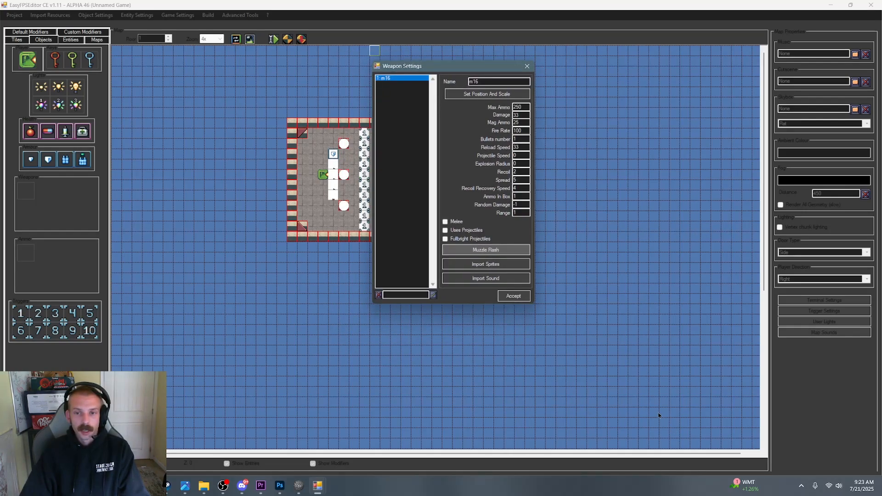
left_click_drag(420, 74, 477, 125)
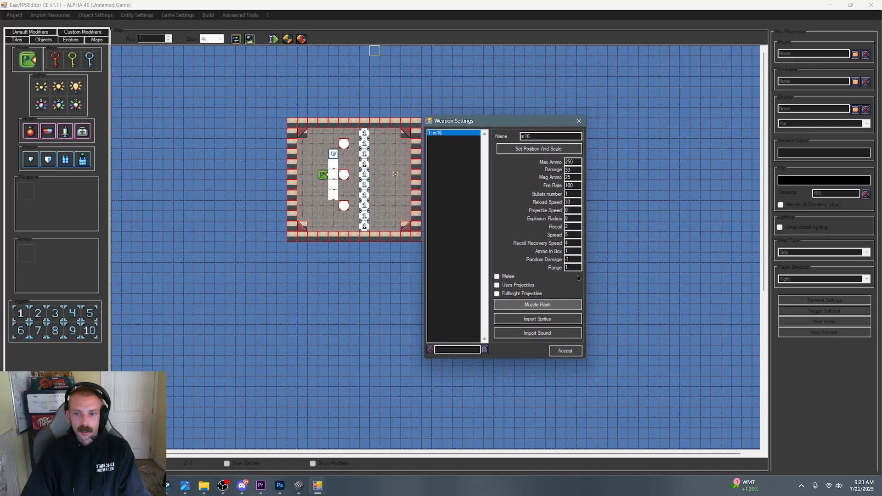
left_click_drag(505, 123, 504, 126)
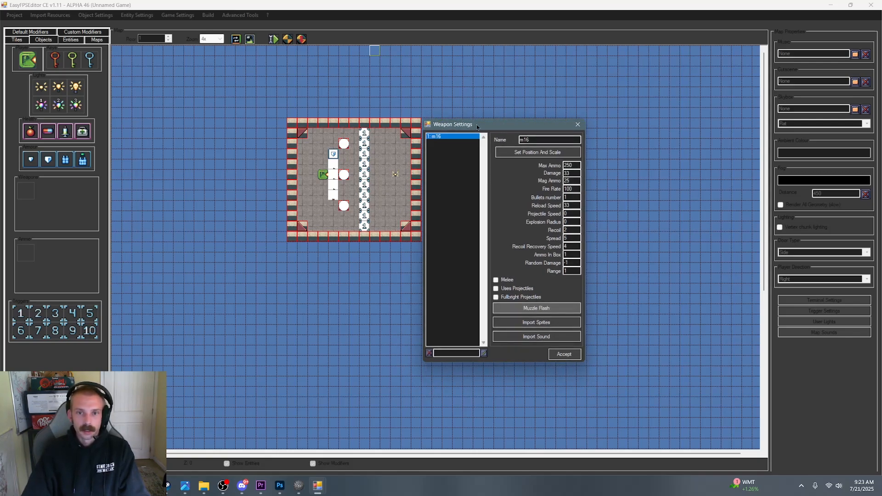
left_click_drag(477, 127, 469, 125)
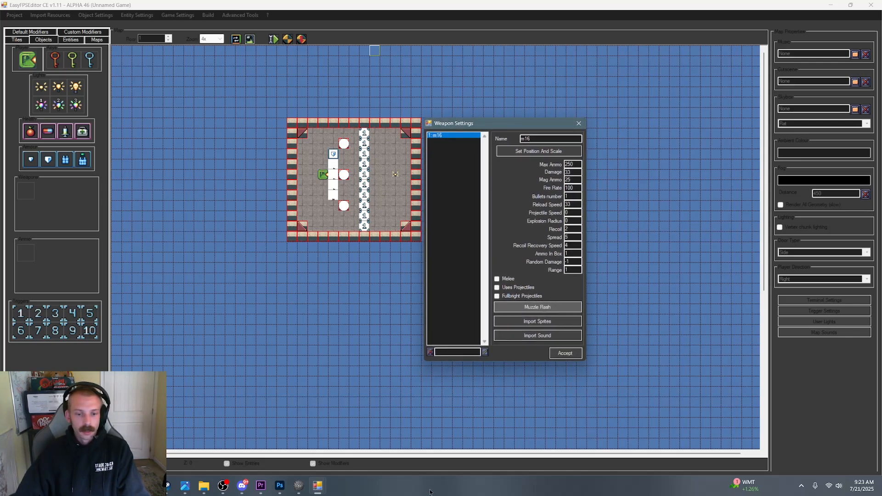